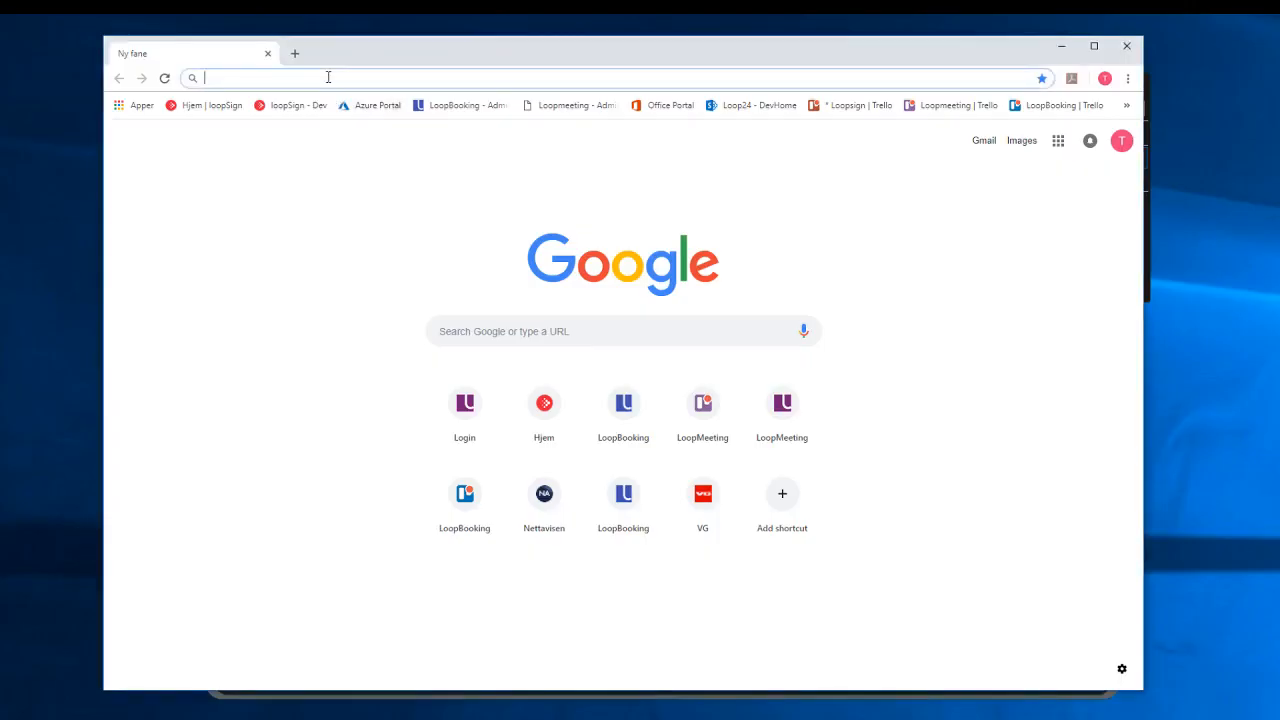
- Go to loopmeeting.no in Chrome to load the LoopMeeting homepage
text(loopmeeting.no)
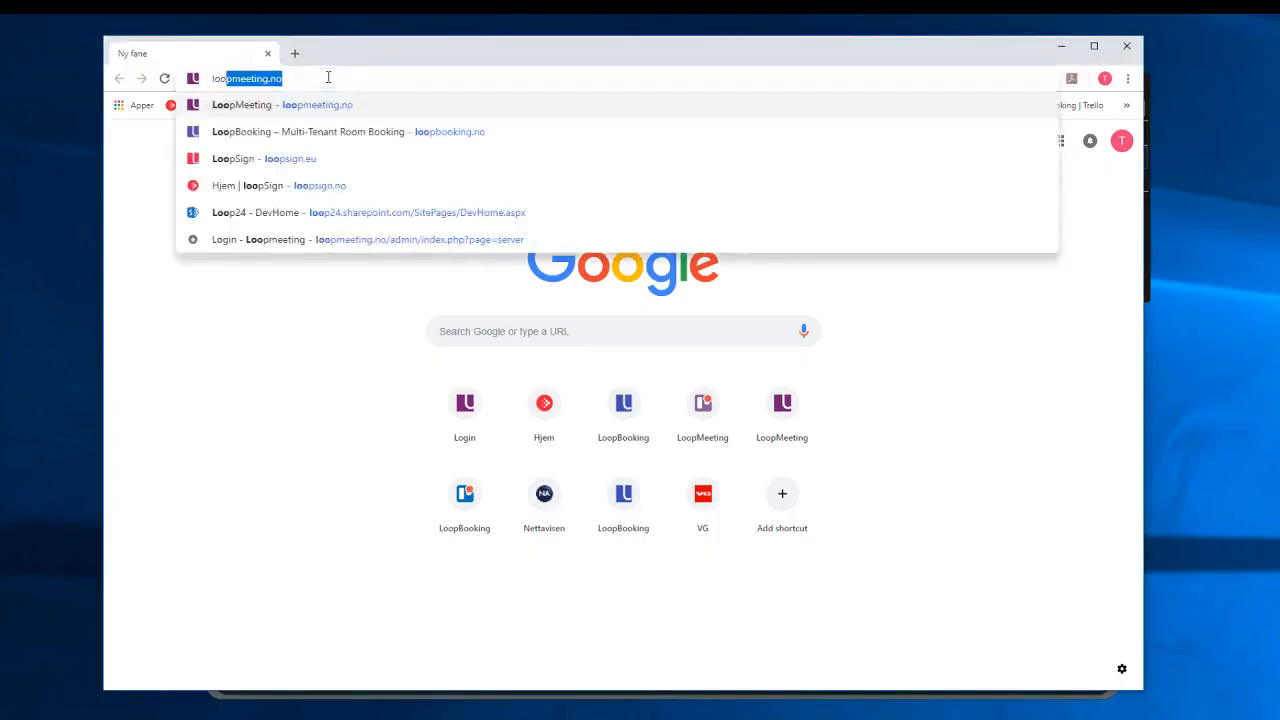
key(Return)
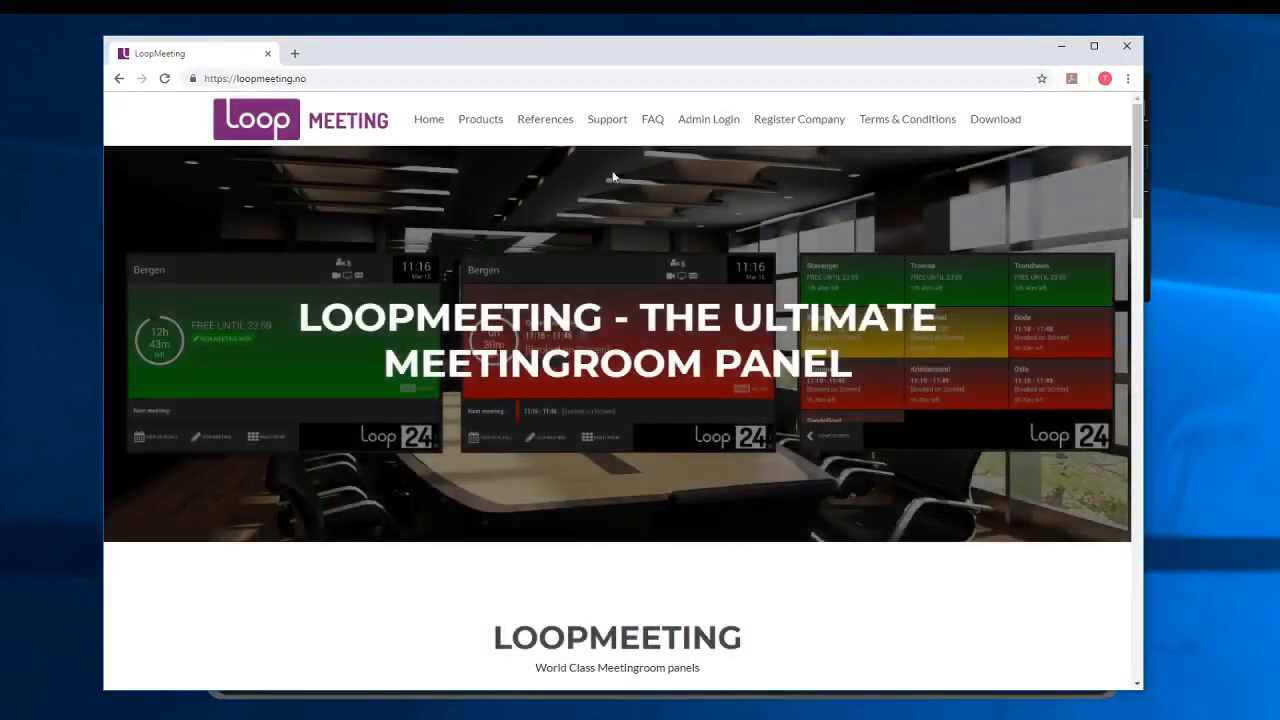
- Open the company Sign Up form in a new tab, look it over, and return to the homepage tab
click(786, 124)
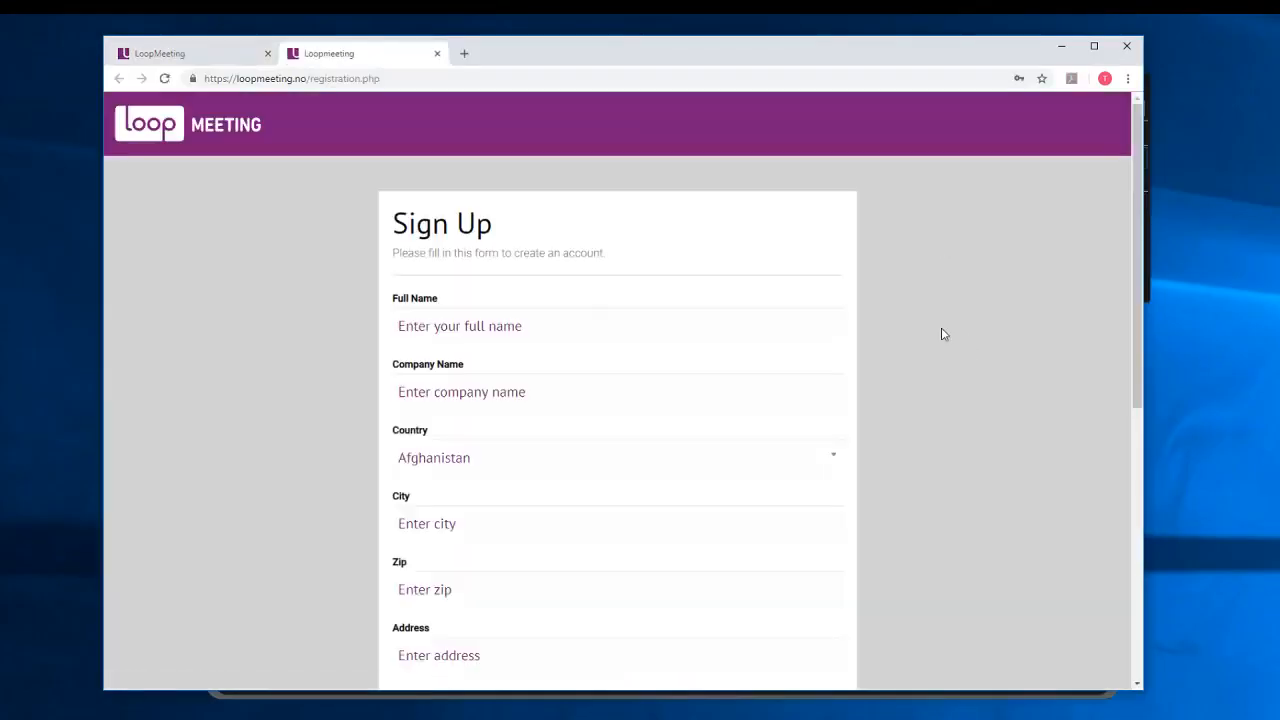
scroll(943, 331, down, 5)
scroll(943, 334, up, 3)
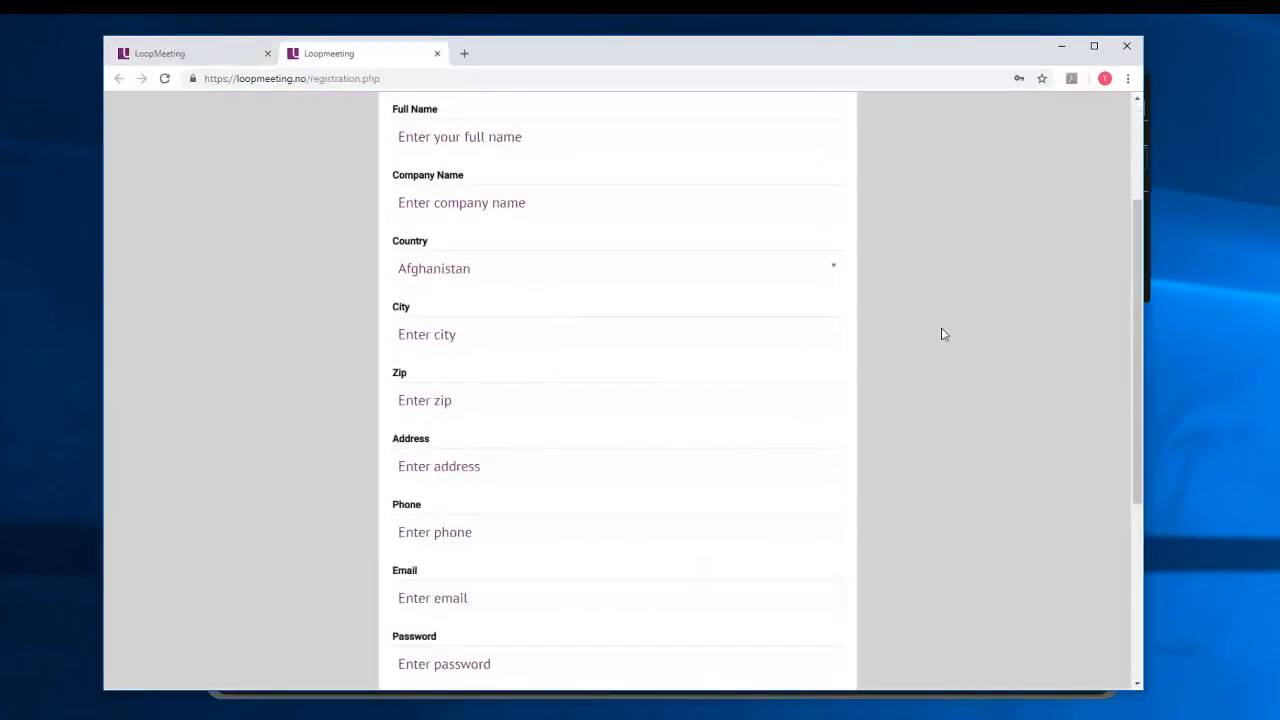
scroll(943, 334, down, 3)
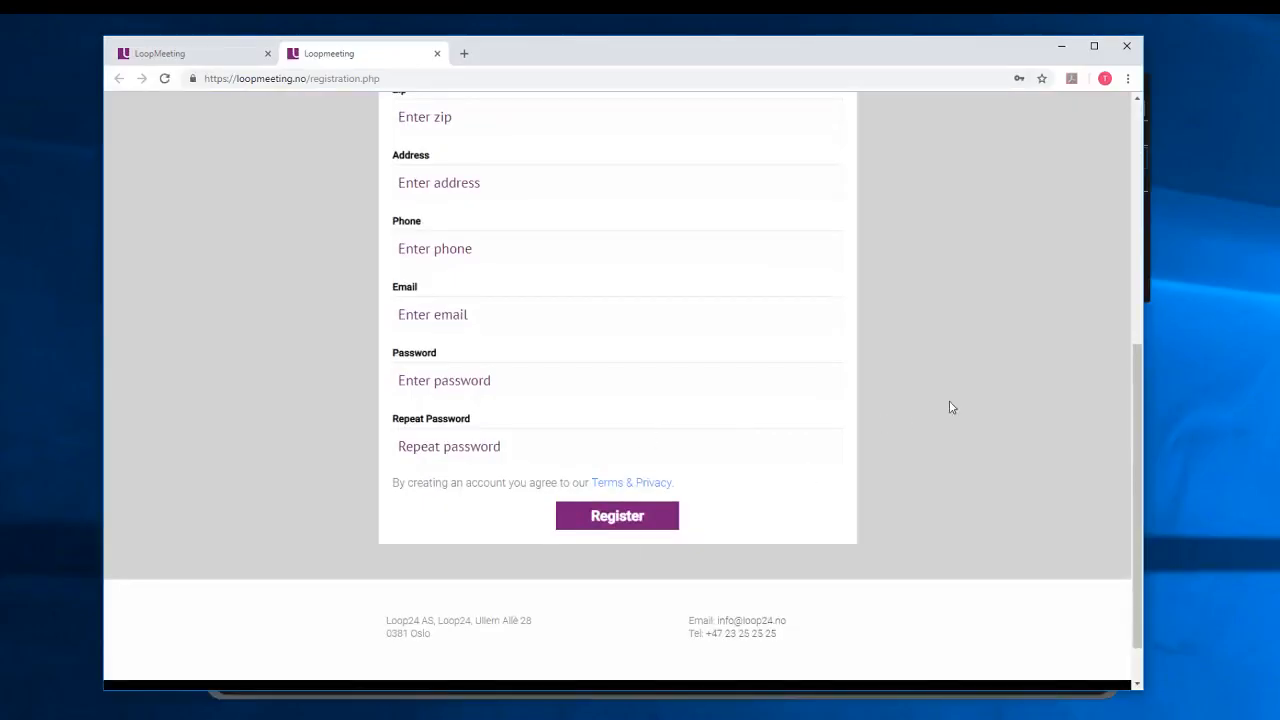
scroll(952, 405, up, 5)
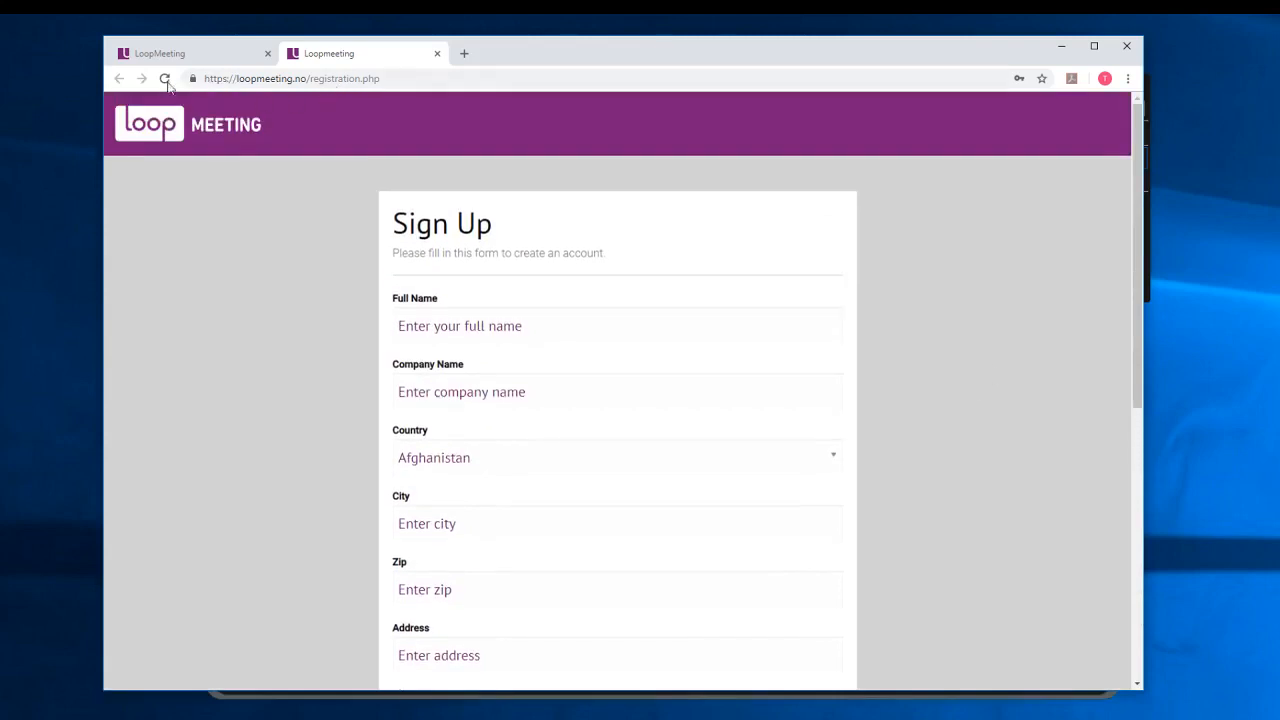
click(191, 54)
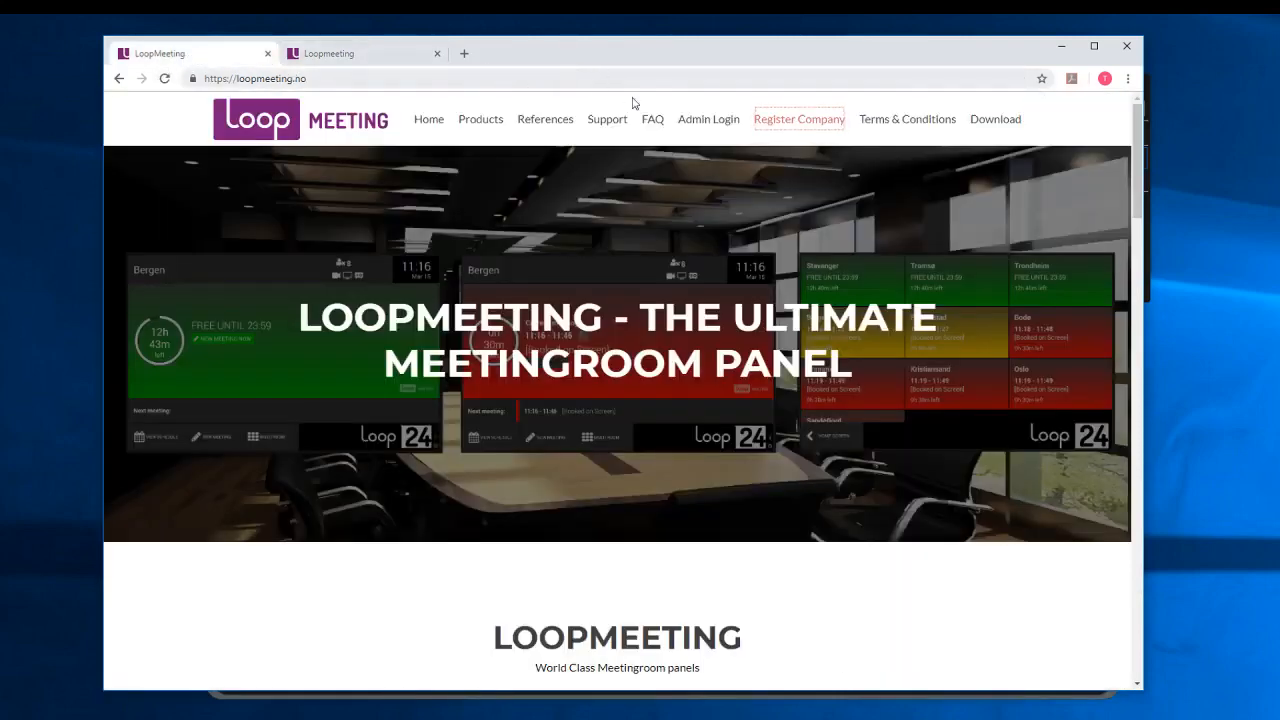
- Log in to the admin portal with the saved credentials and view the Office 365 Exchange settings
click(694, 122)
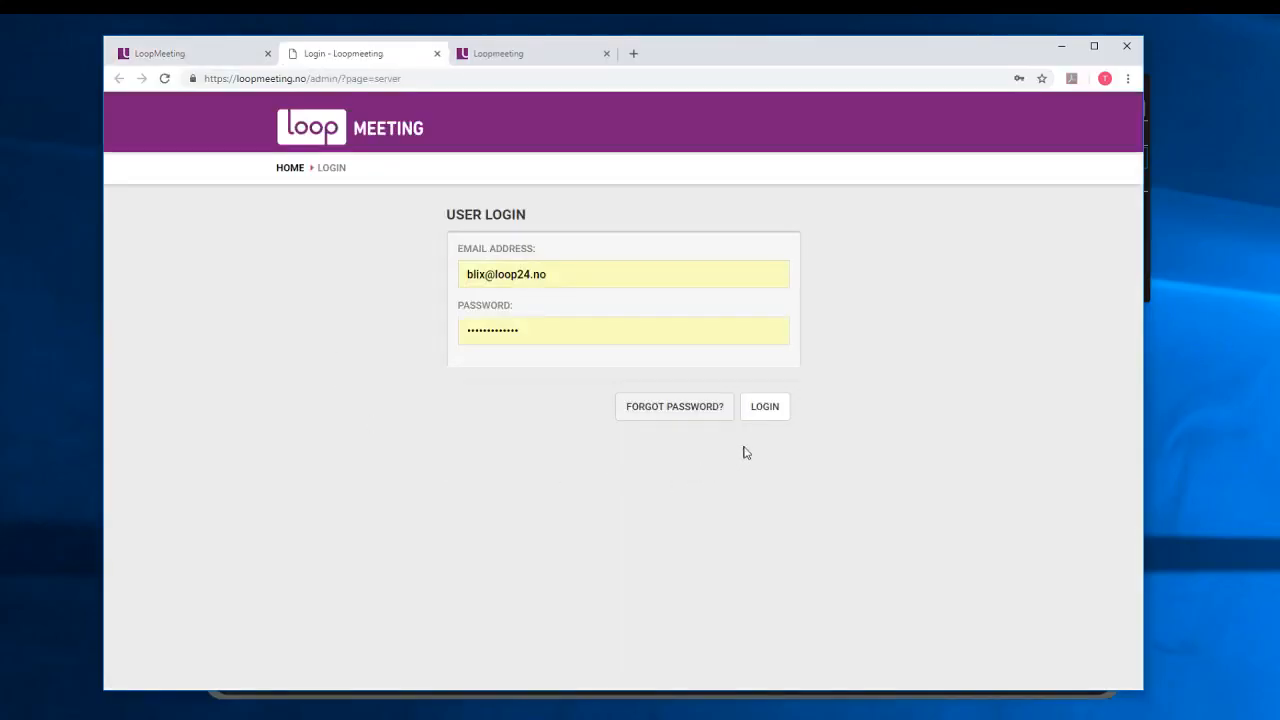
click(766, 418)
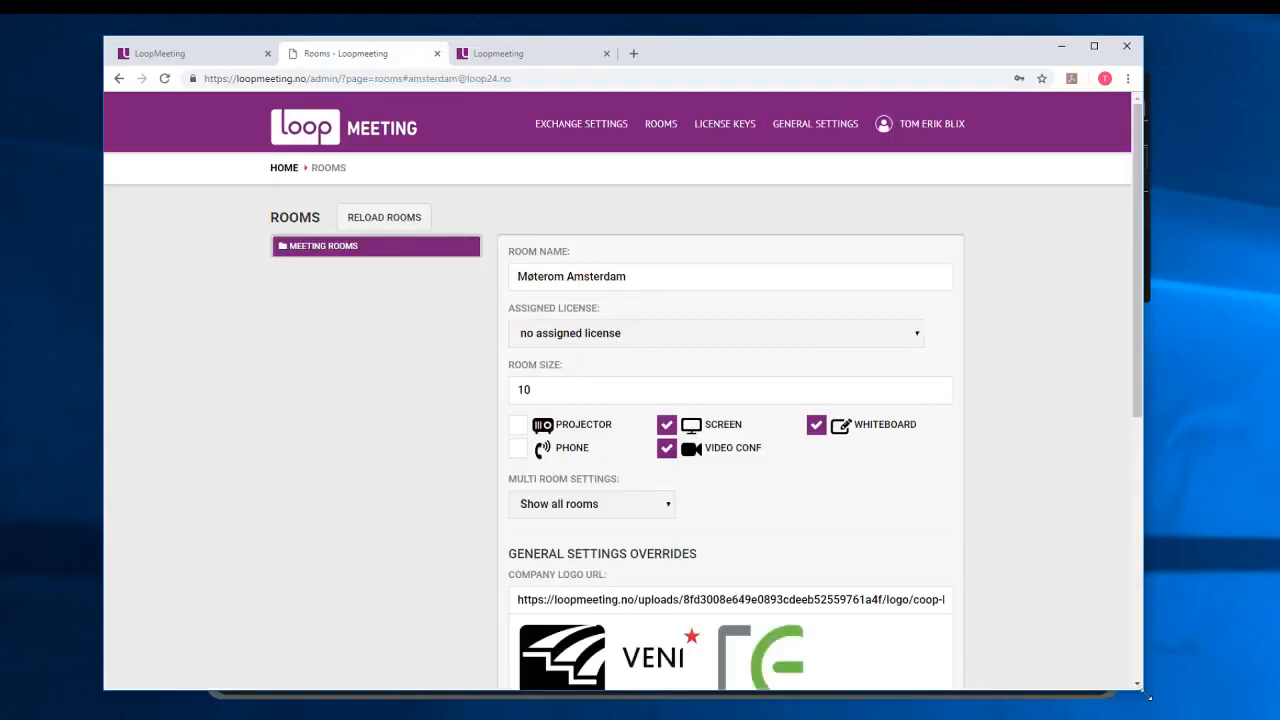
drag(1146, 700, 1225, 716)
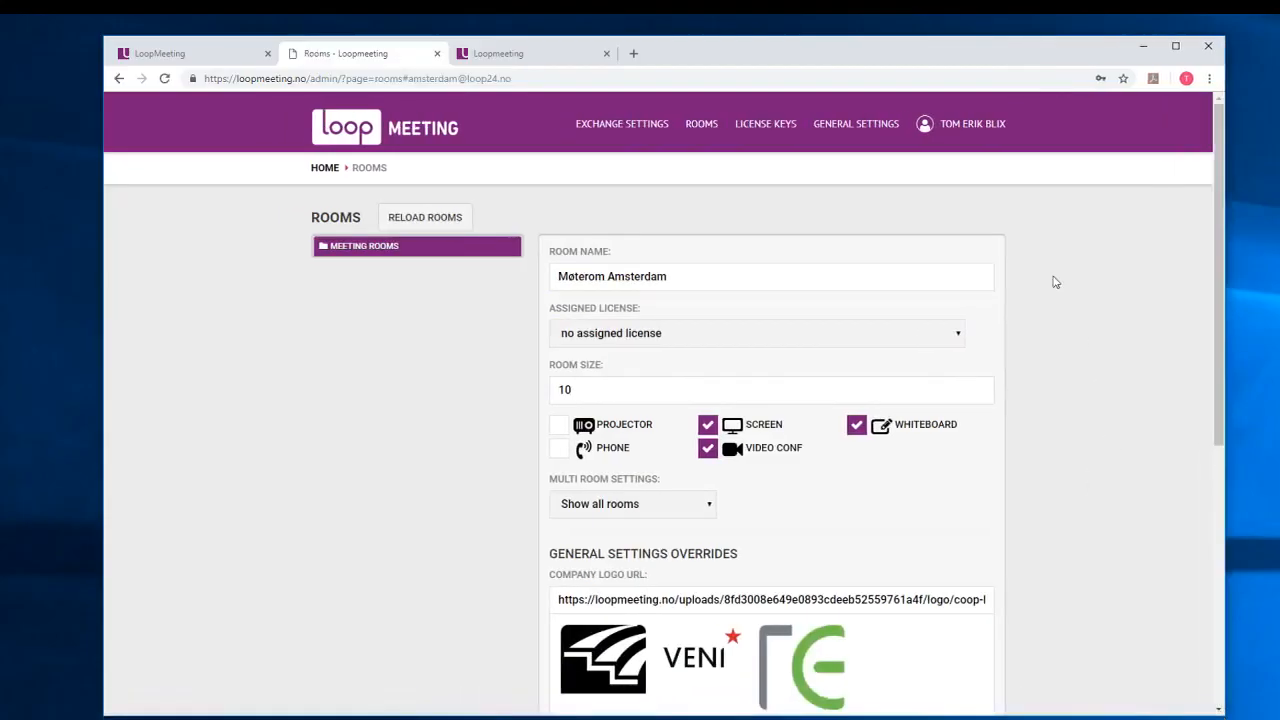
click(612, 125)
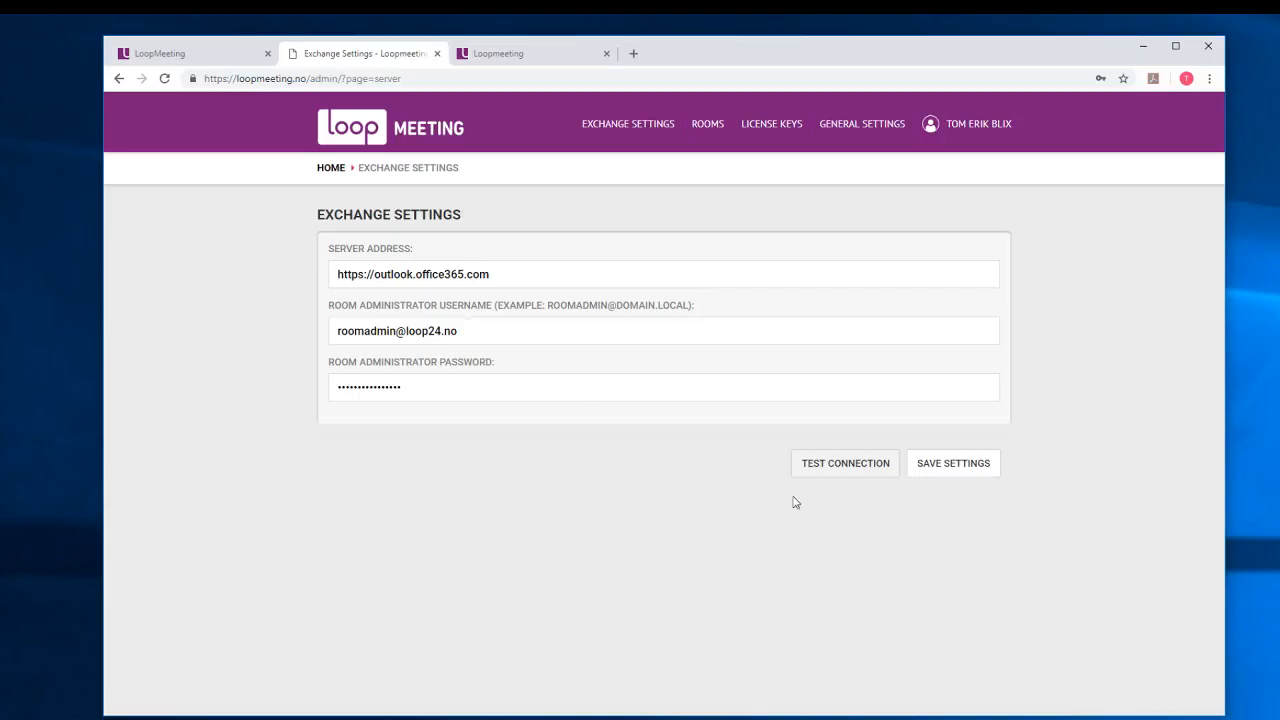
- Save and synchronize the Exchange settings, check the Meeting Rooms list, then go to General Settings
click(958, 471)
click(708, 124)
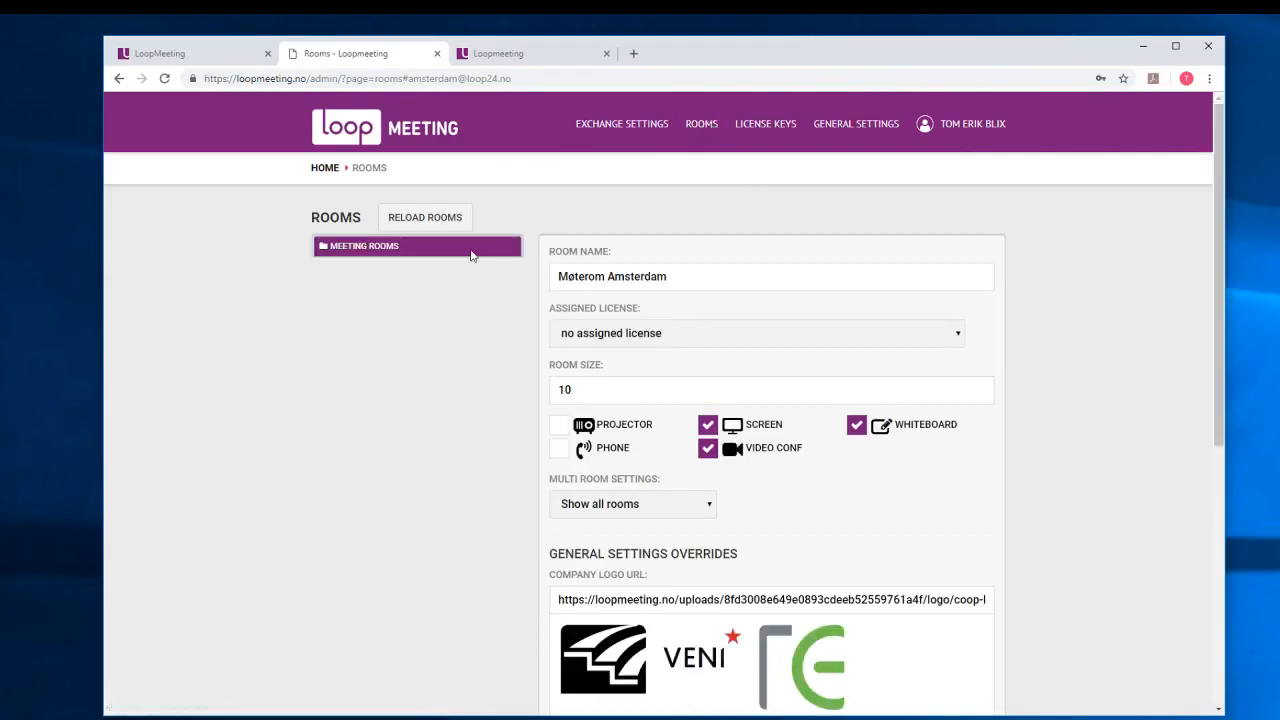
click(366, 245)
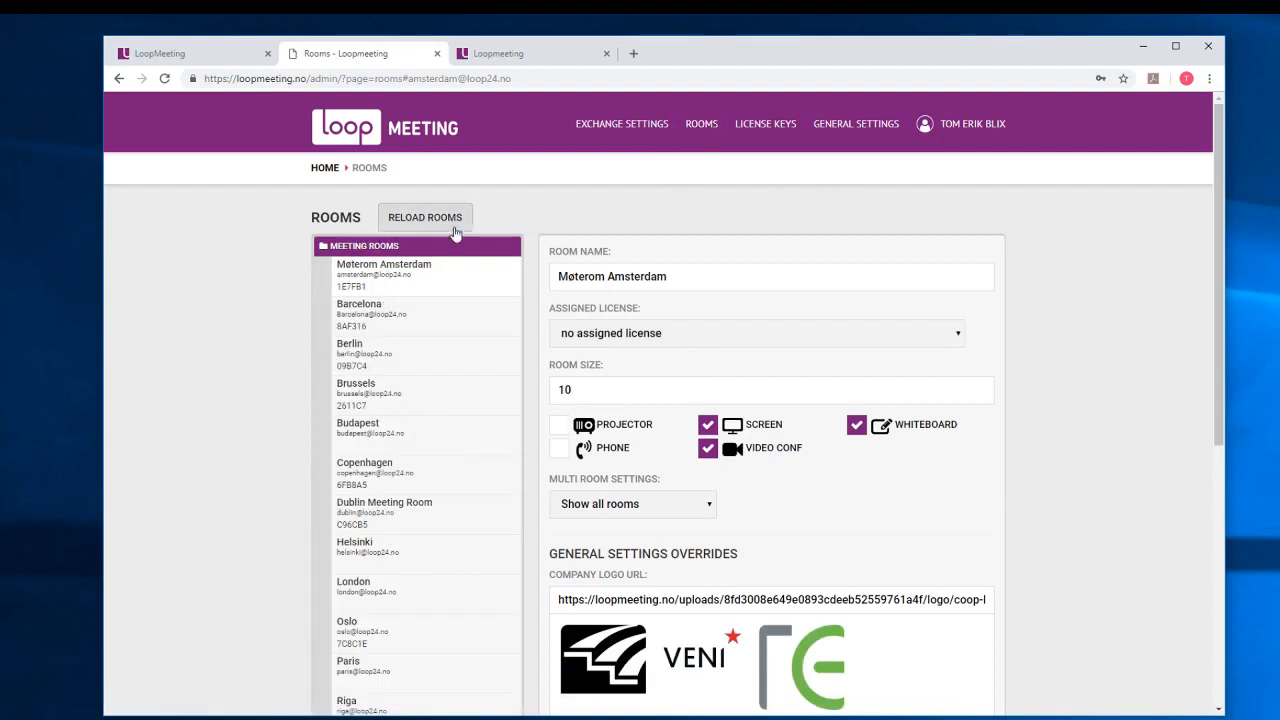
click(869, 128)
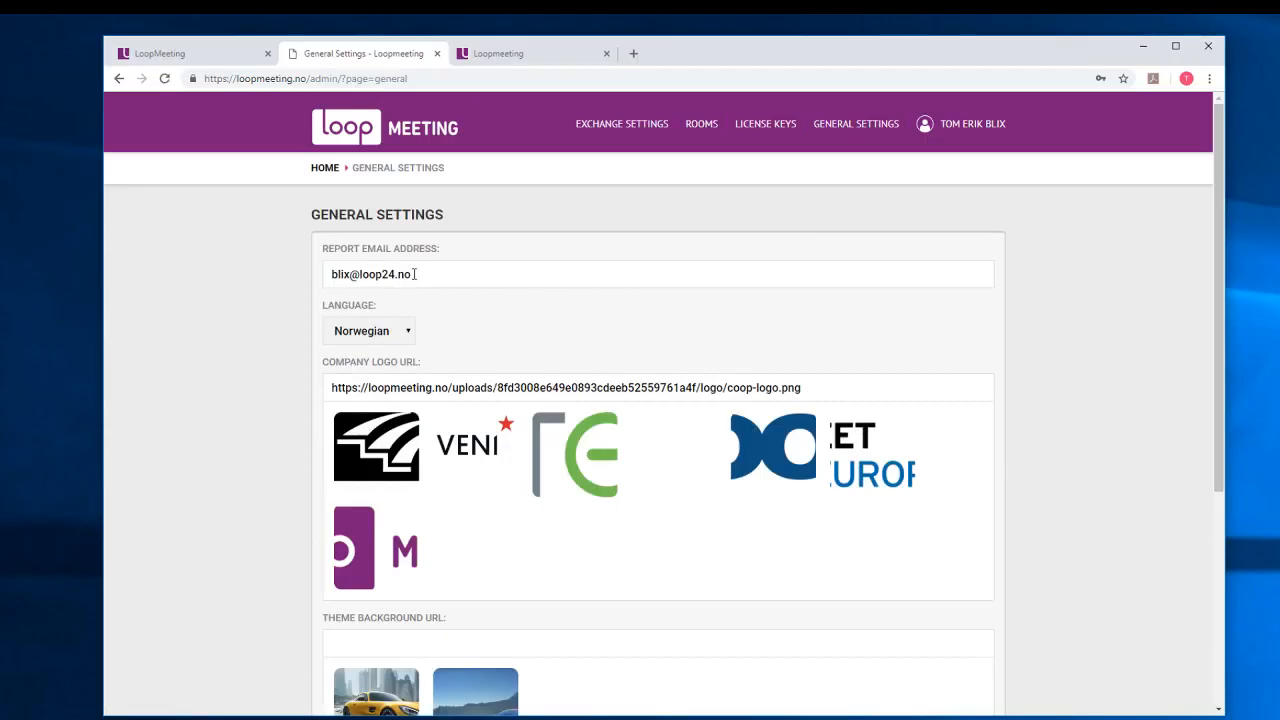
- Switch the portal language to English and set the company logo to loopmeeting_Logo_Large.png
click(408, 336)
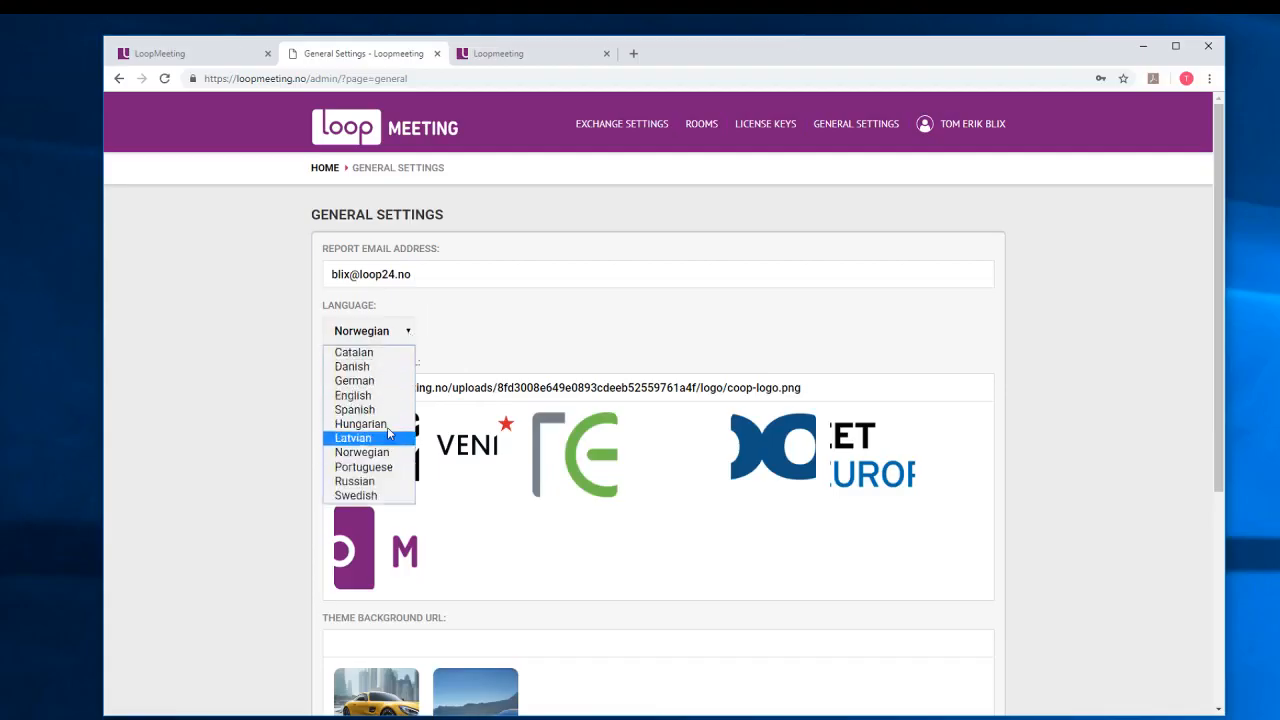
click(386, 395)
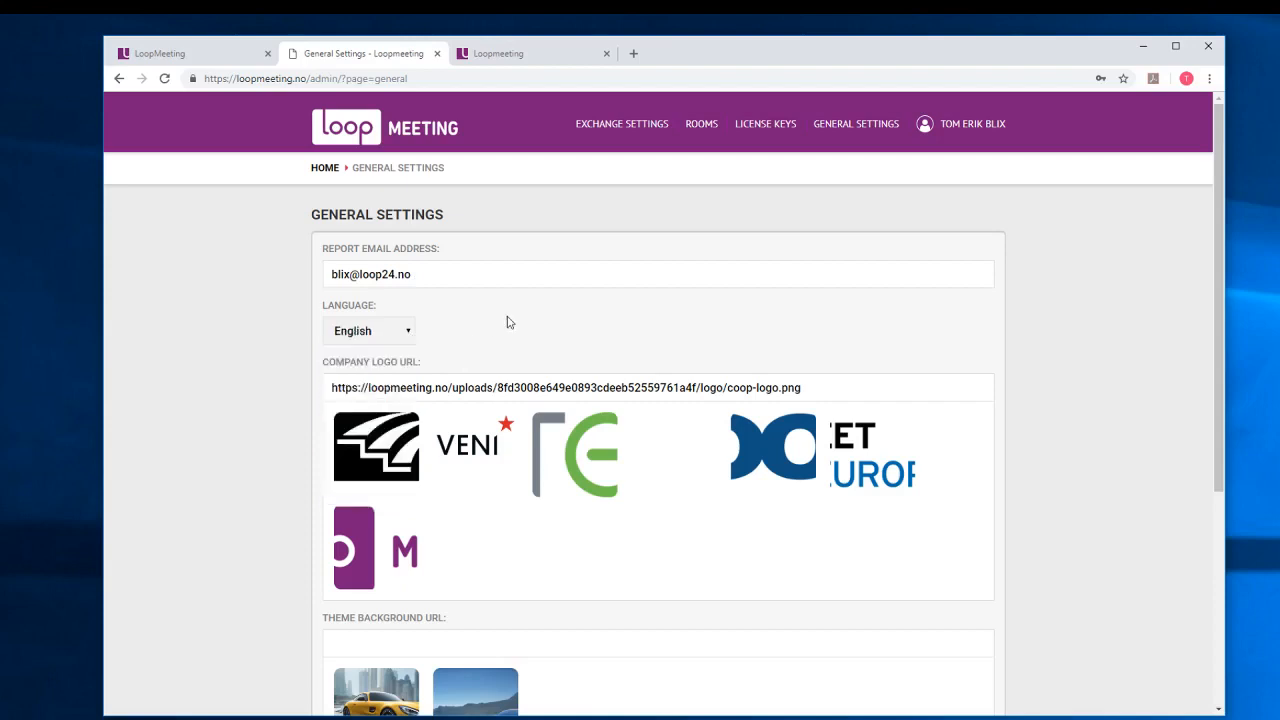
mouse_move(737, 489)
mouse_move(771, 464)
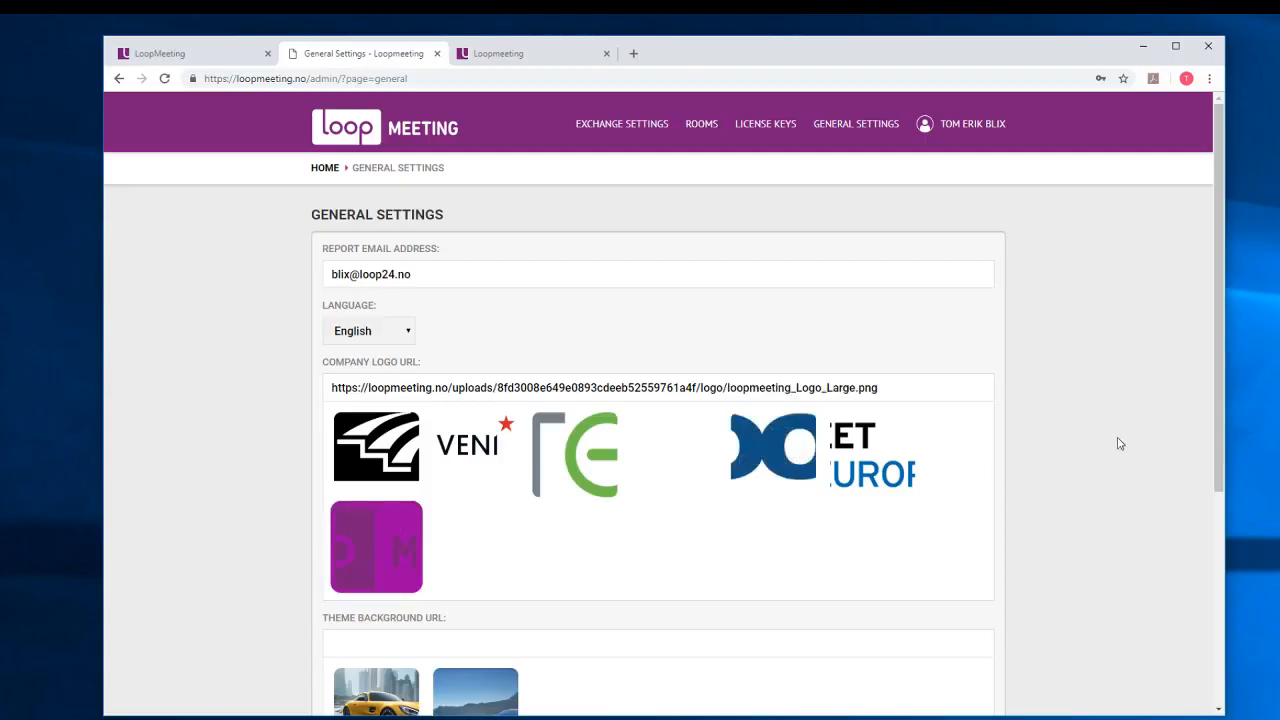
scroll(954, 496, down, 2)
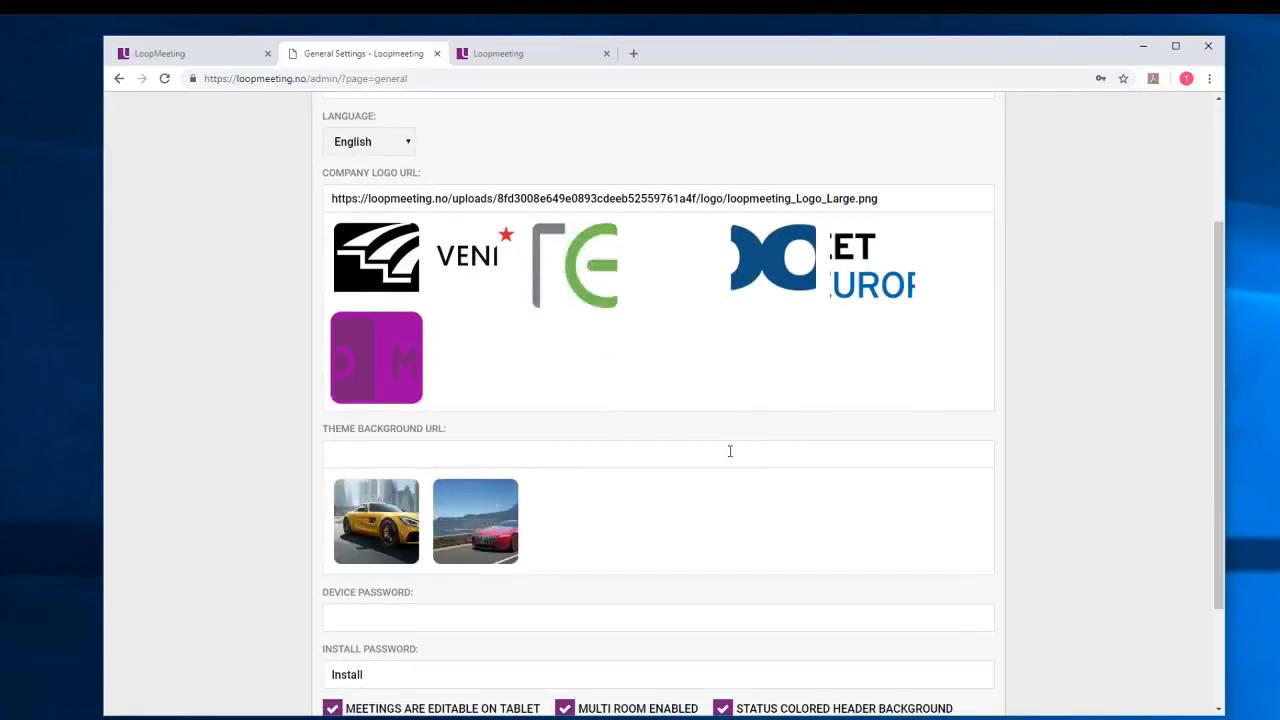
- Confirm the install password is still Install and save the general settings
scroll(735, 450, down, 2)
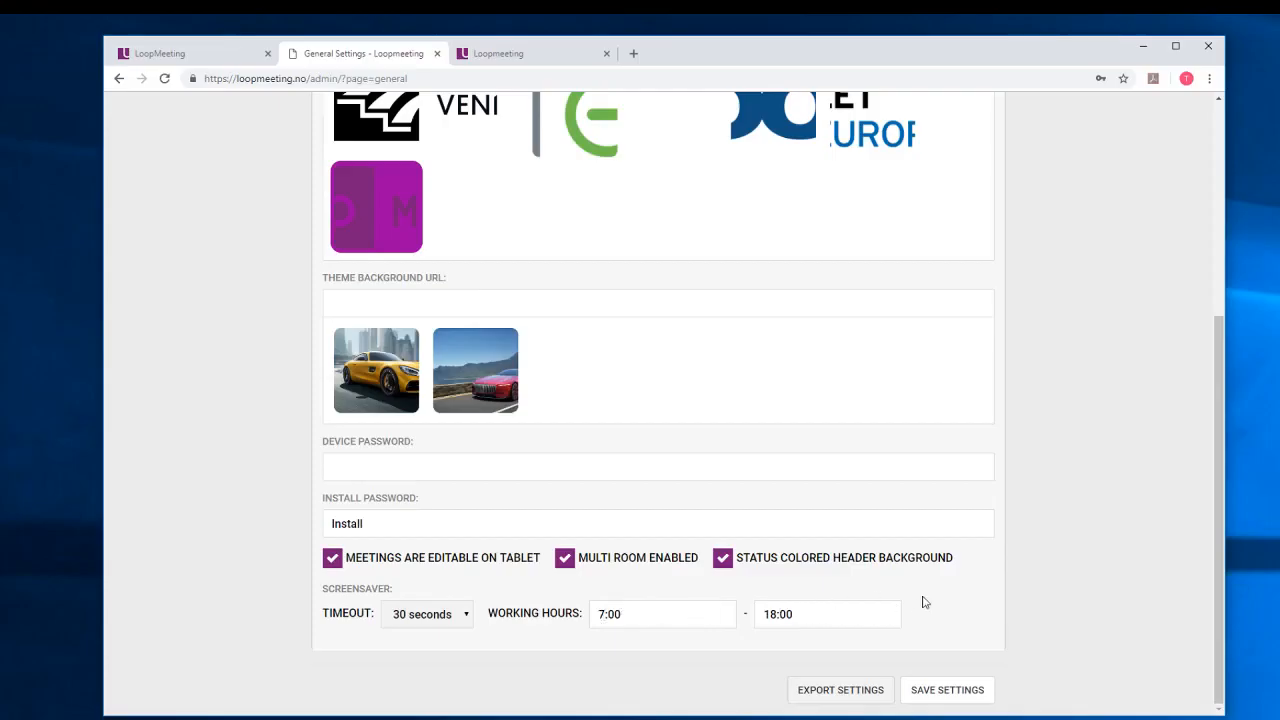
drag(392, 515, 309, 523)
click(410, 521)
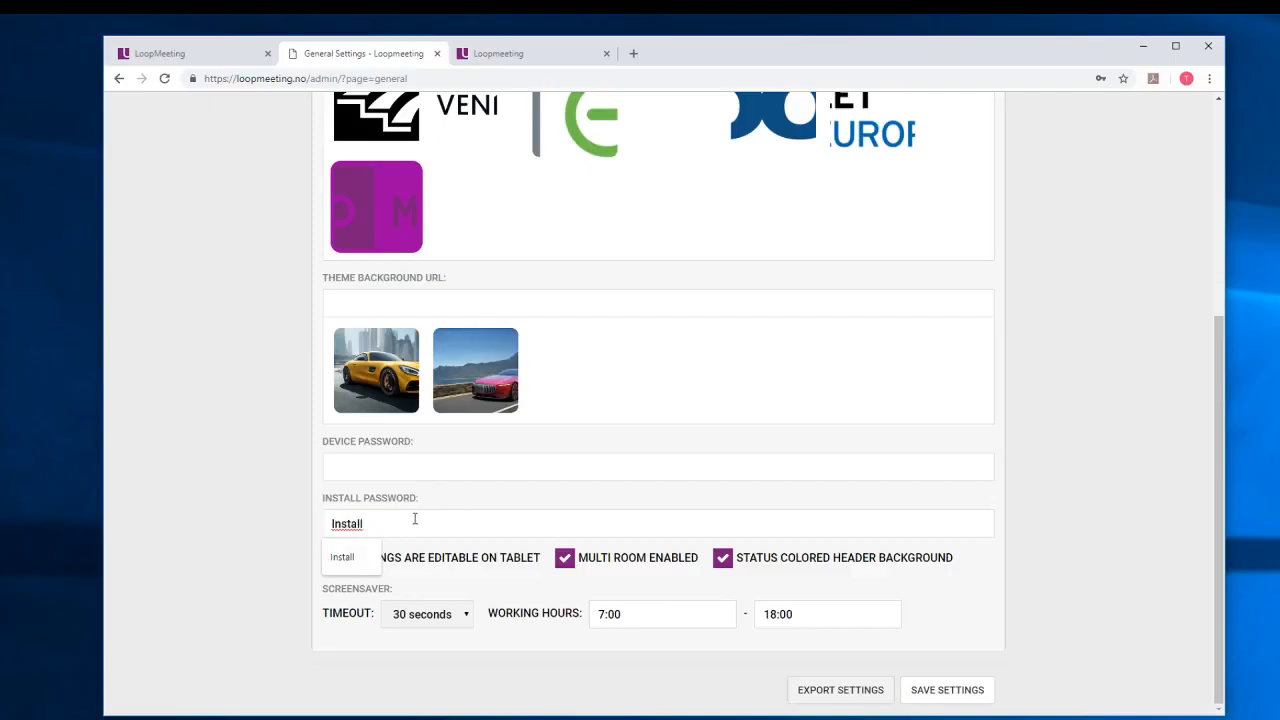
click(958, 690)
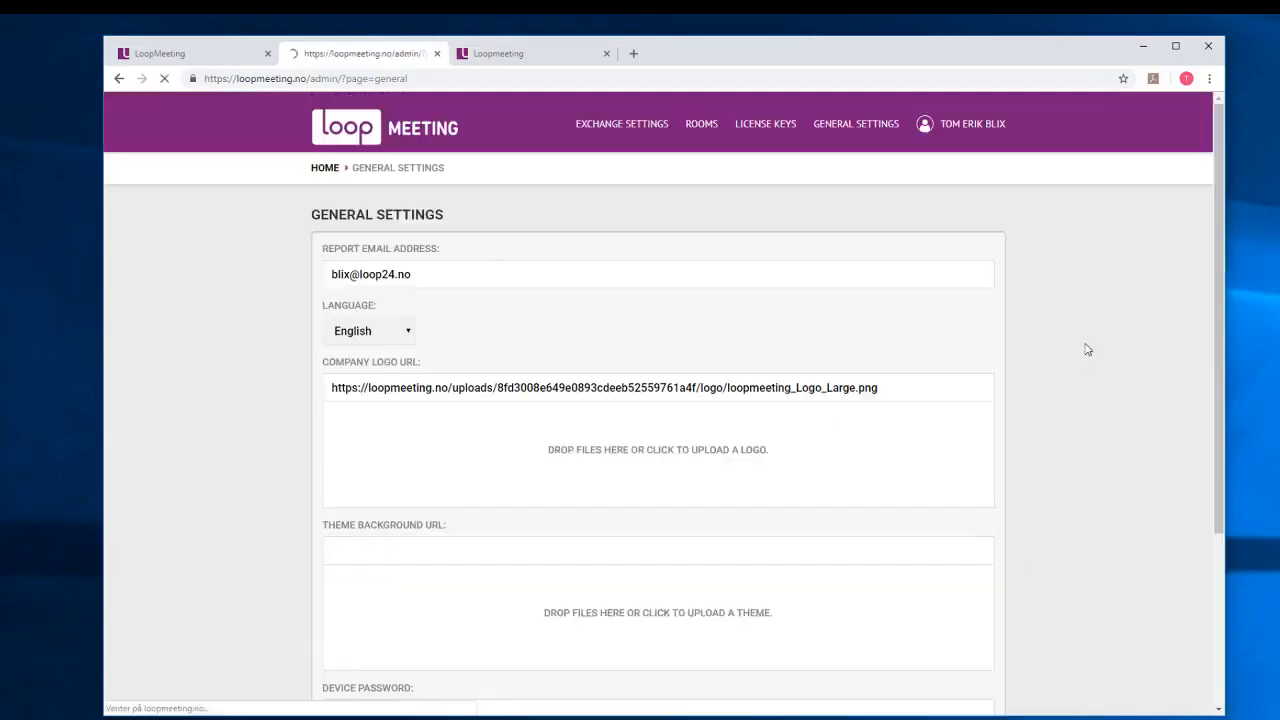
- Open the Amsterdam room and remove 'Møterom ' so its name is just Amsterdam
click(710, 127)
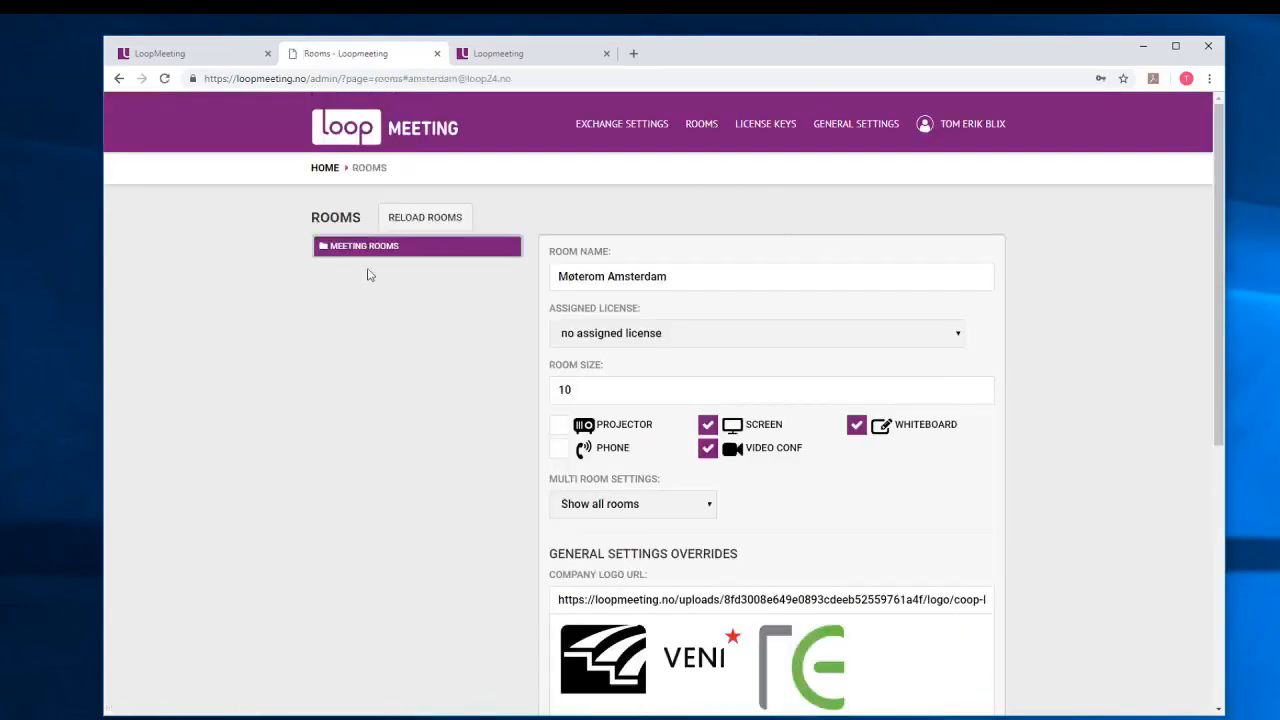
click(346, 248)
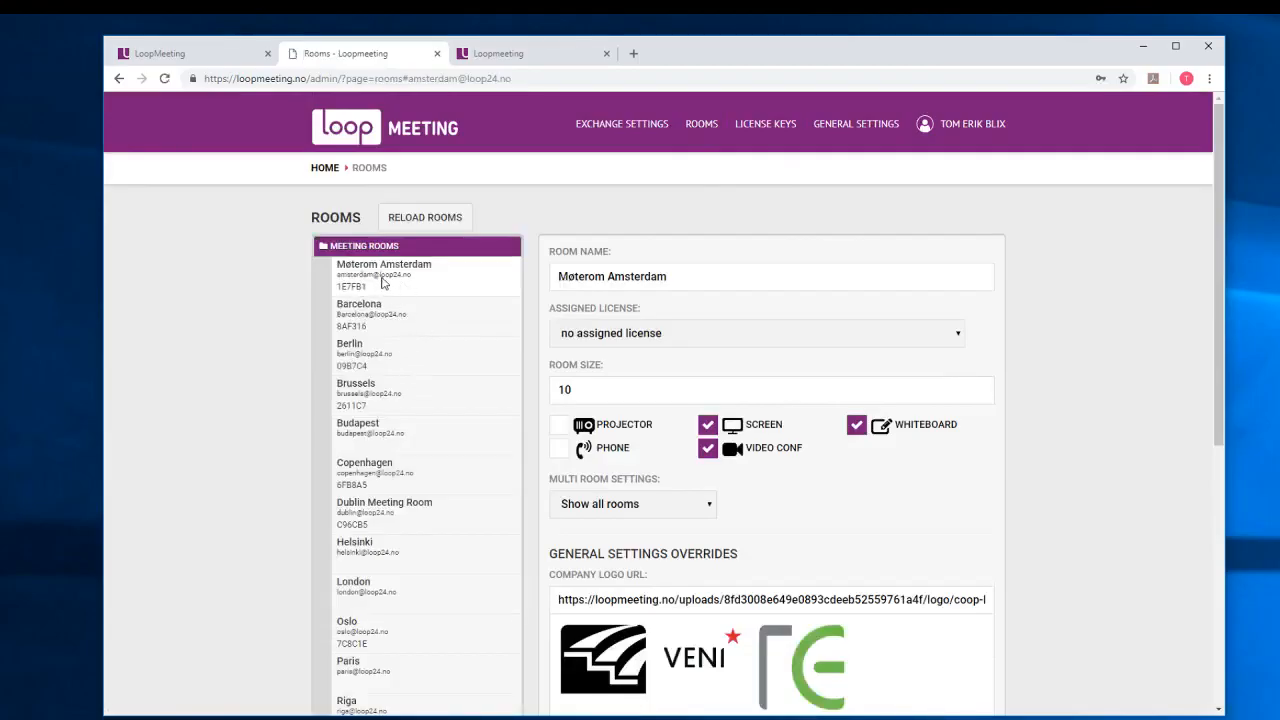
double_click(598, 277)
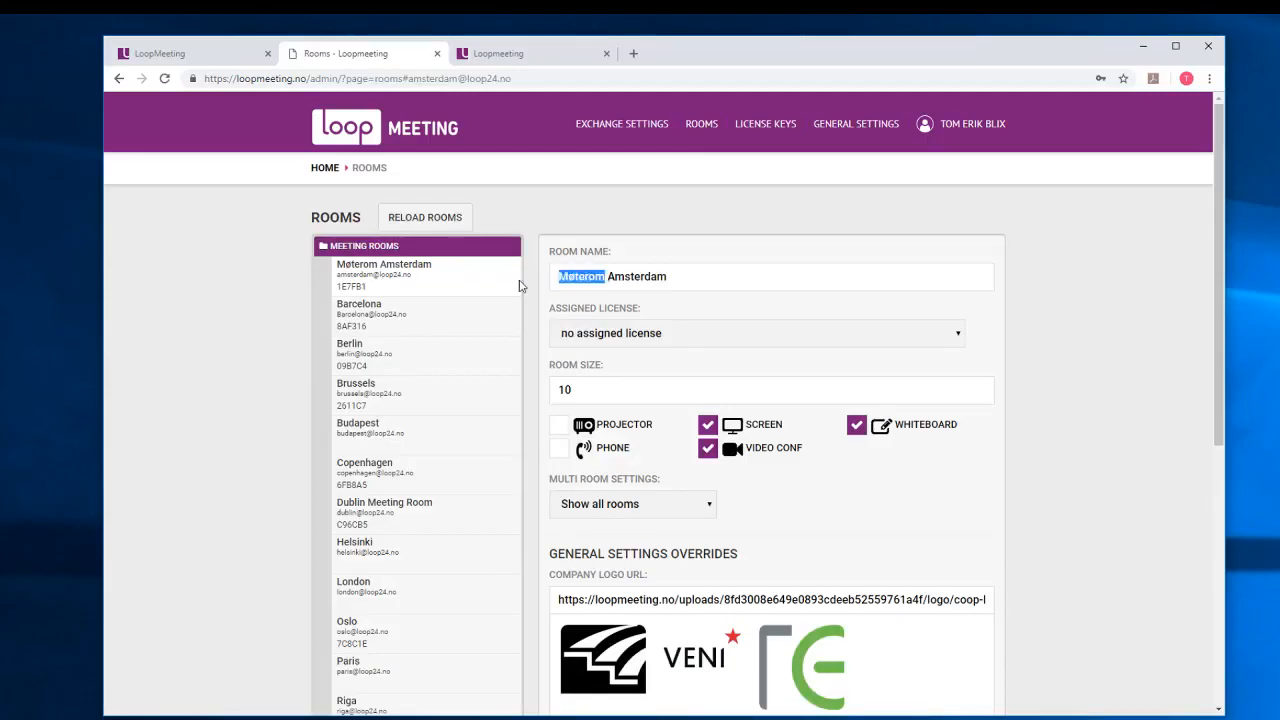
key(BackSpace)
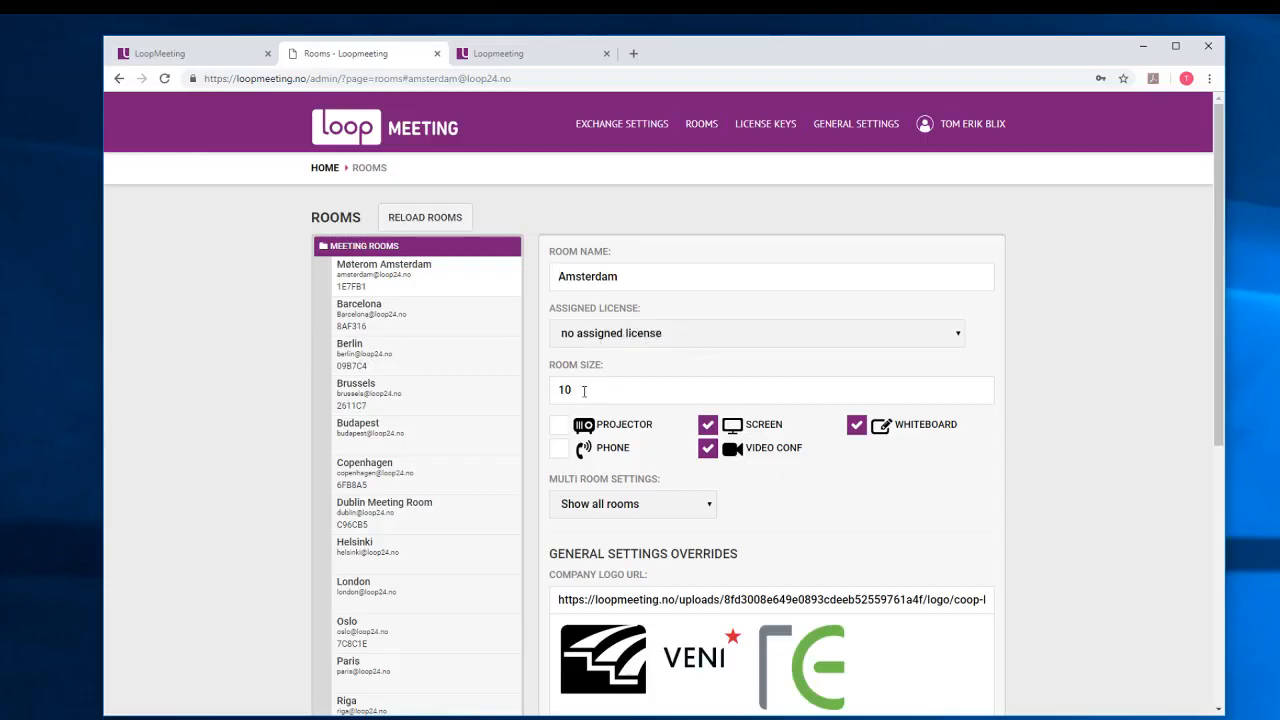
- Change Amsterdam's room size from 10 to 8
drag(584, 391, 535, 395)
text(8)
scroll(860, 466, down, 1)
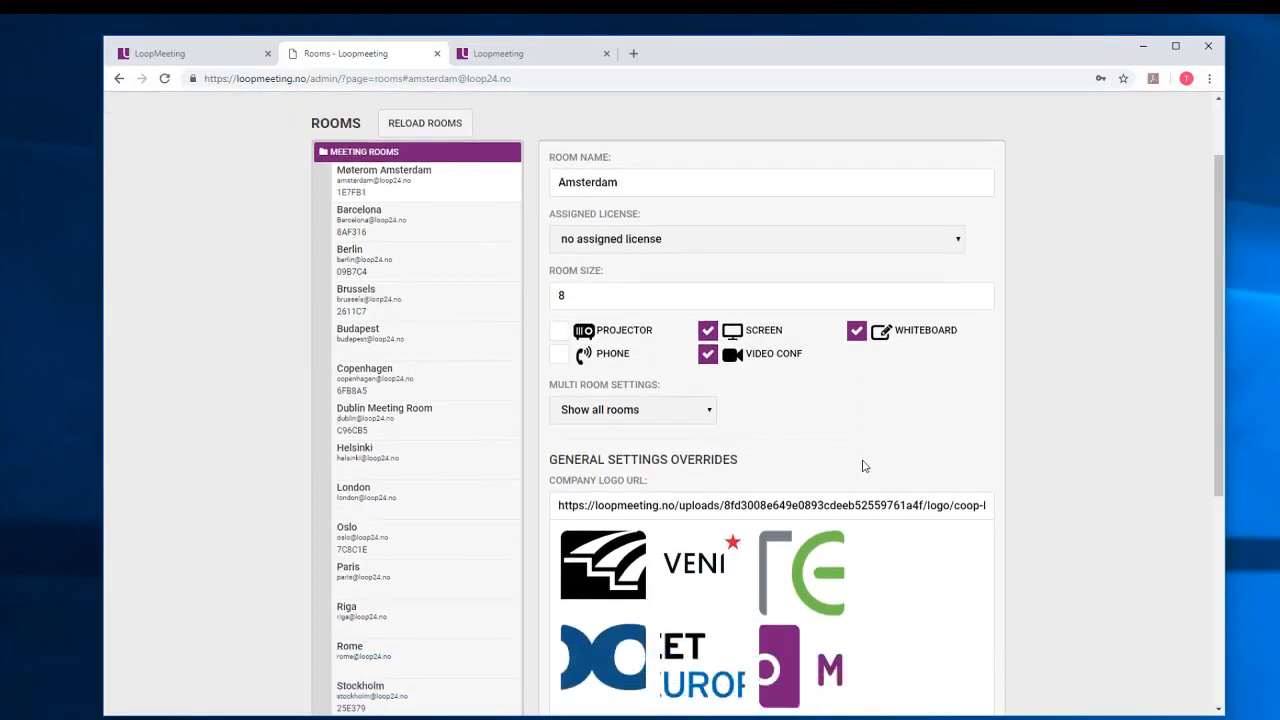
click(709, 418)
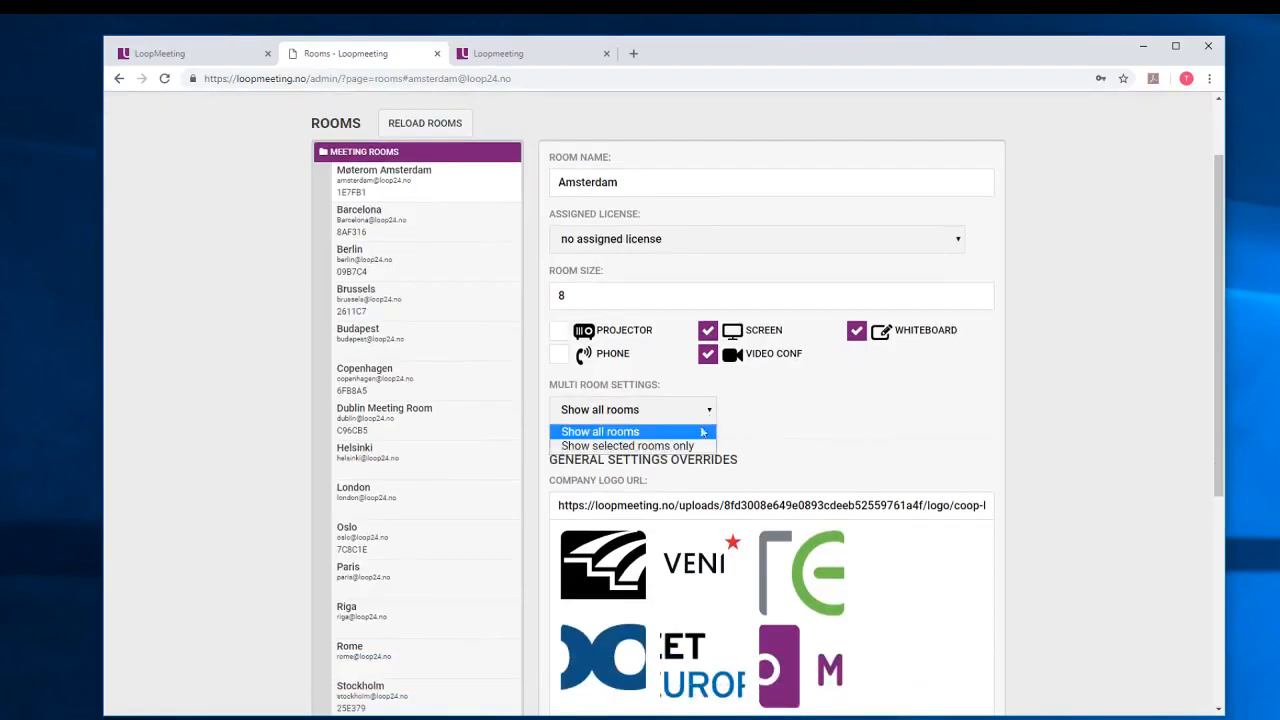
click(698, 446)
scroll(790, 434, down, 2)
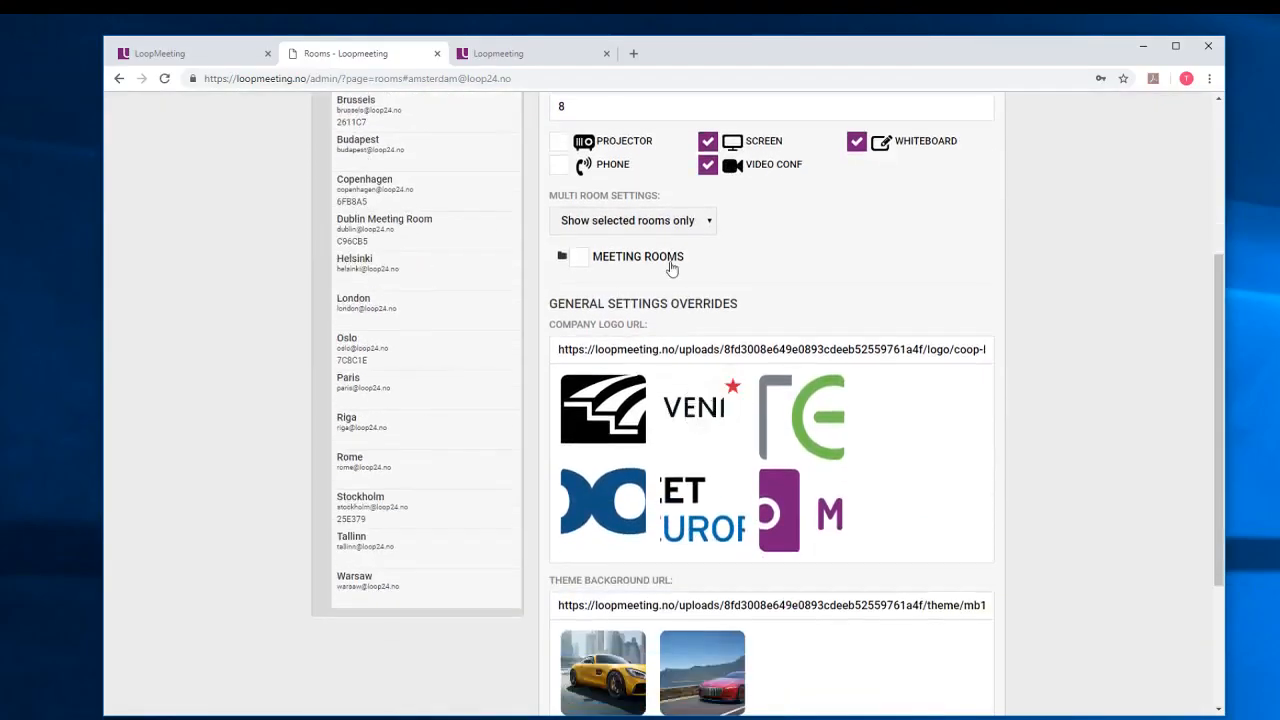
click(671, 264)
click(562, 257)
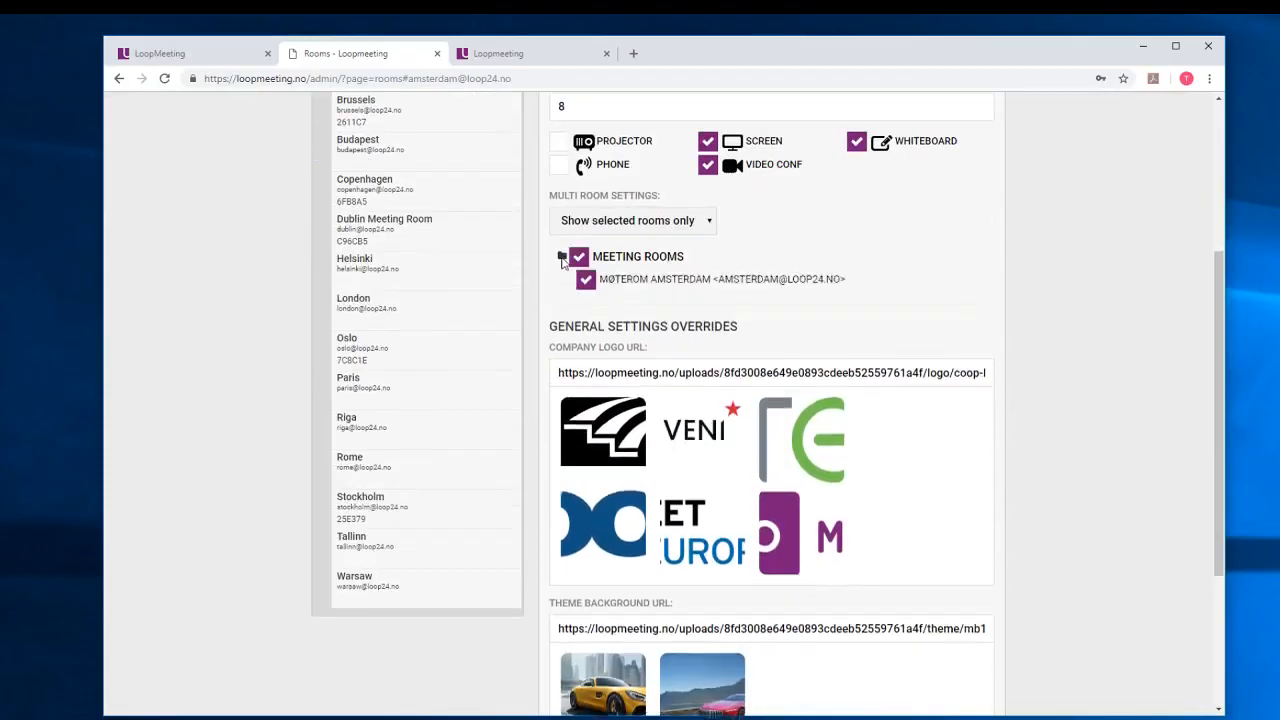
click(580, 258)
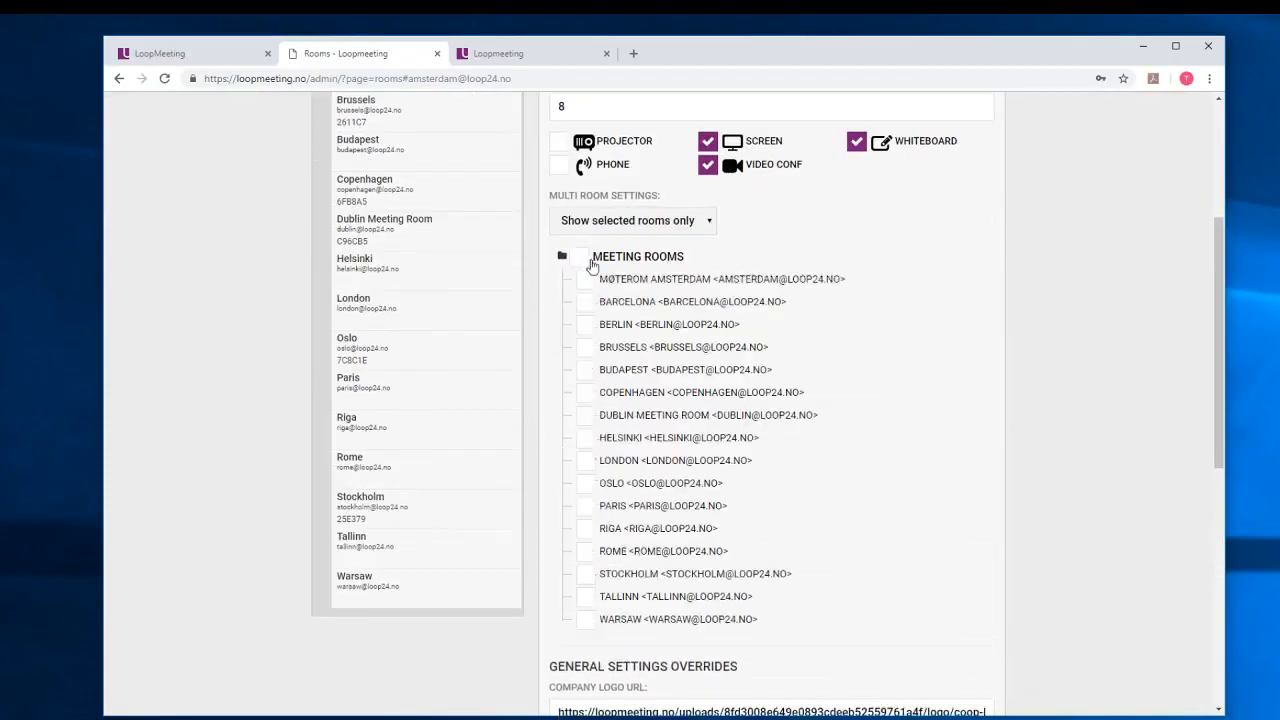
click(700, 221)
click(679, 243)
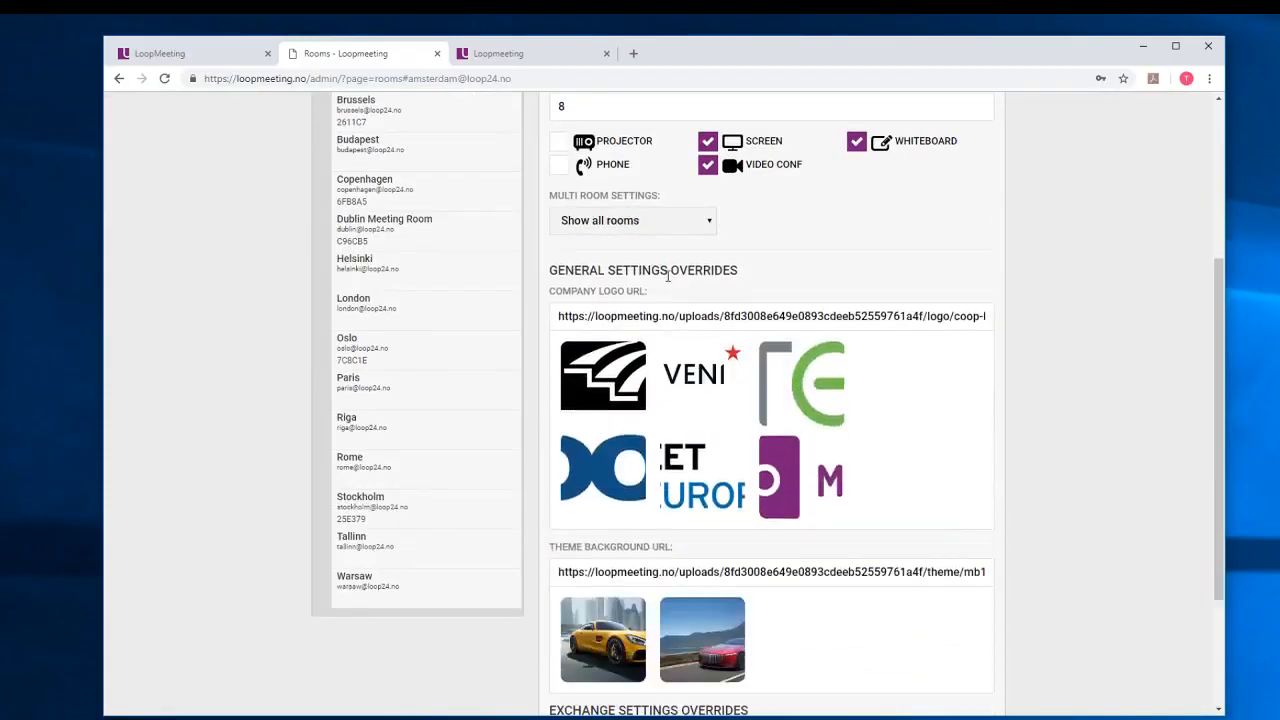
click(705, 222)
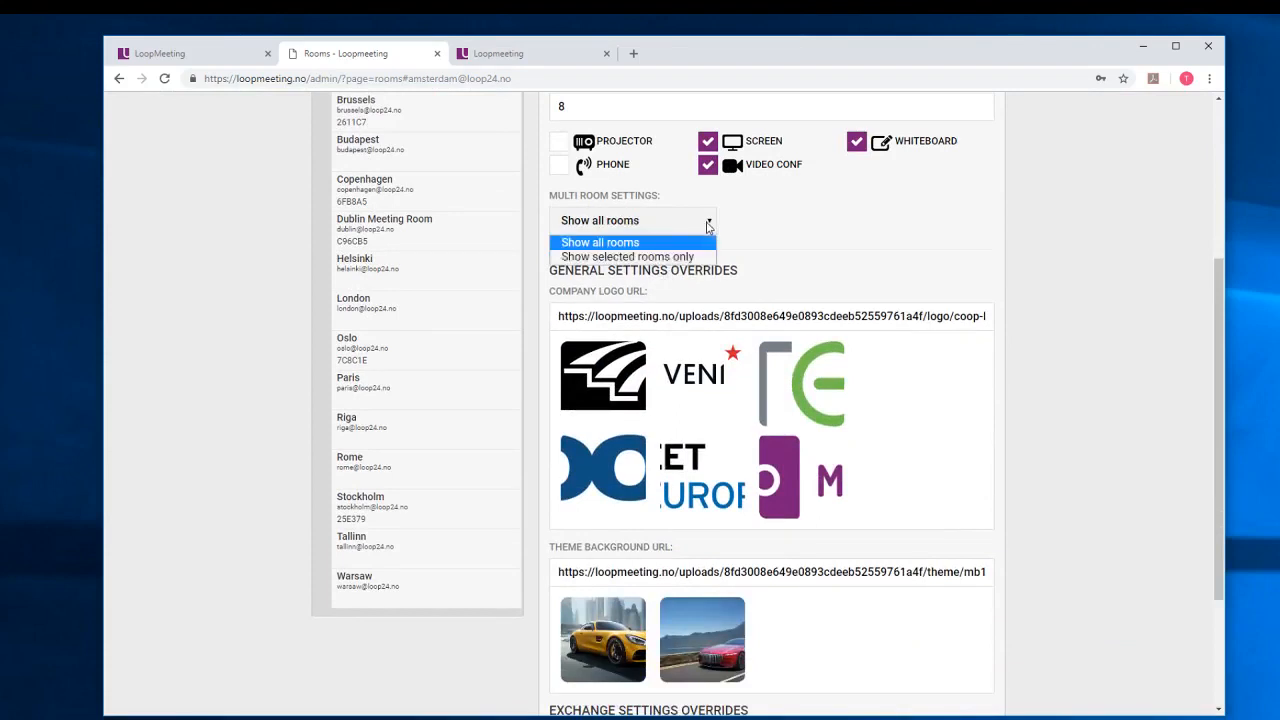
click(630, 257)
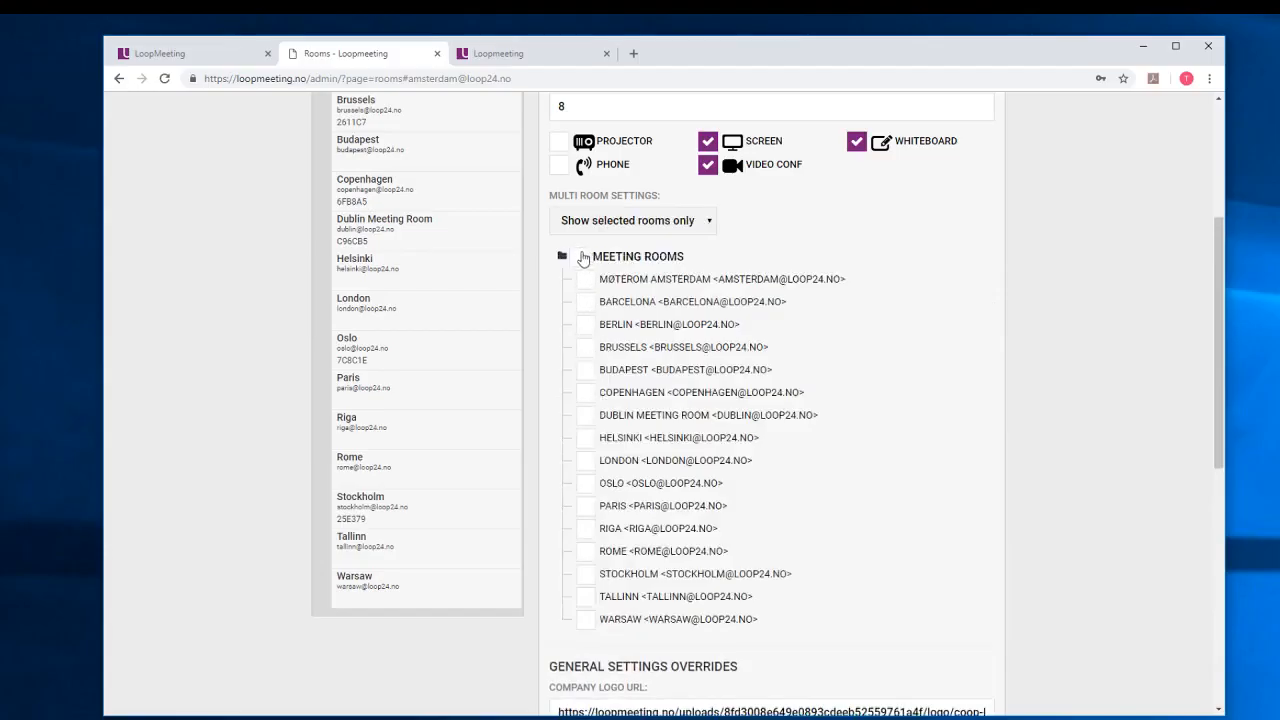
click(650, 226)
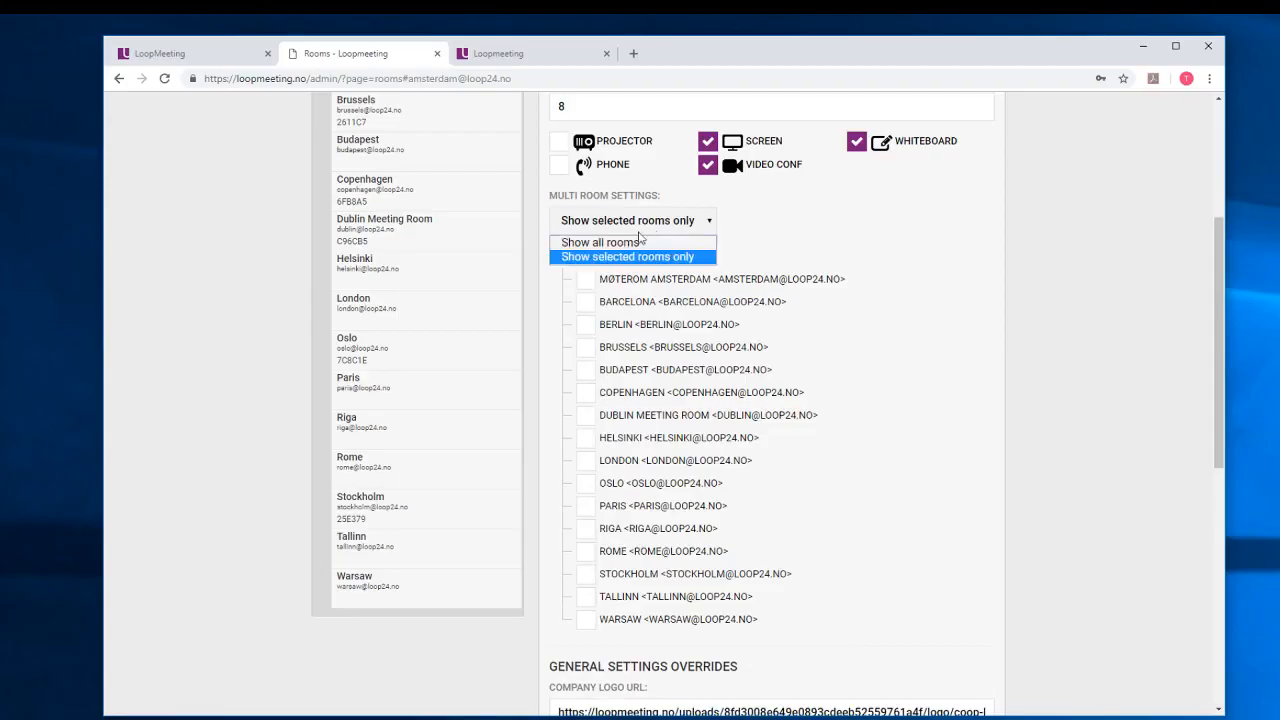
click(632, 245)
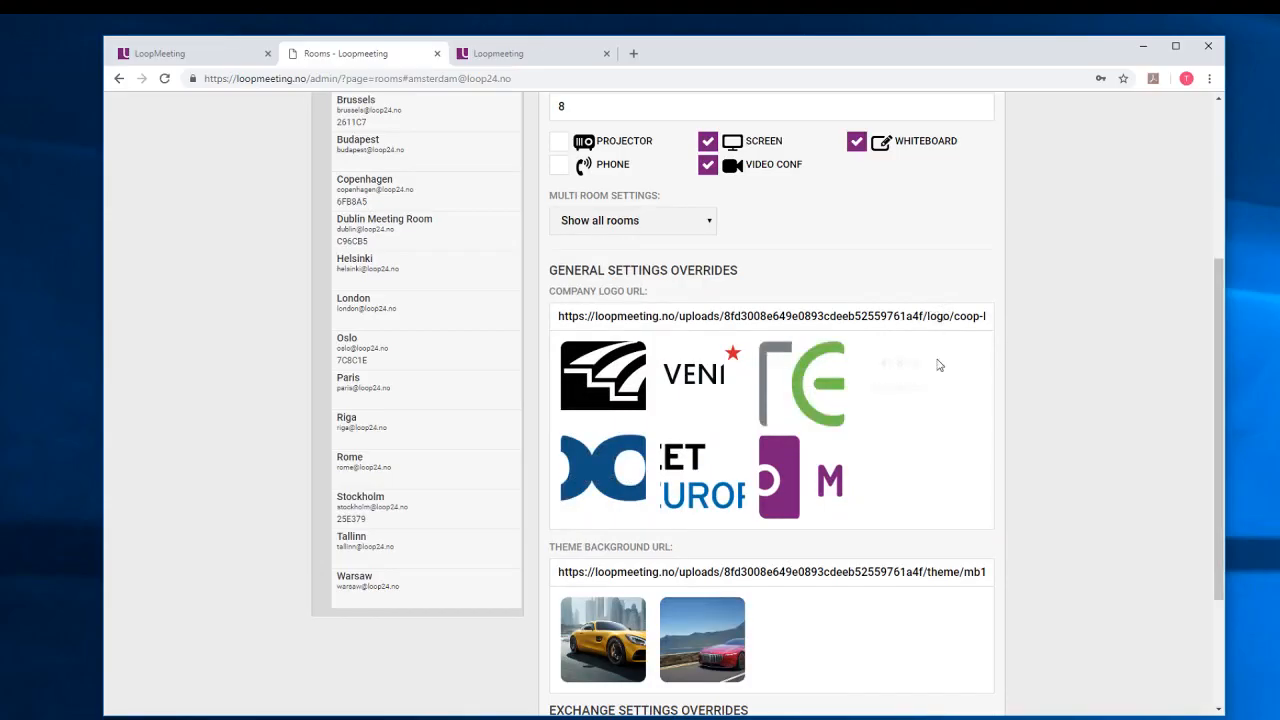
- Use the purple LoopMeeting logo for Amsterdam and clear its theme background URL
click(789, 505)
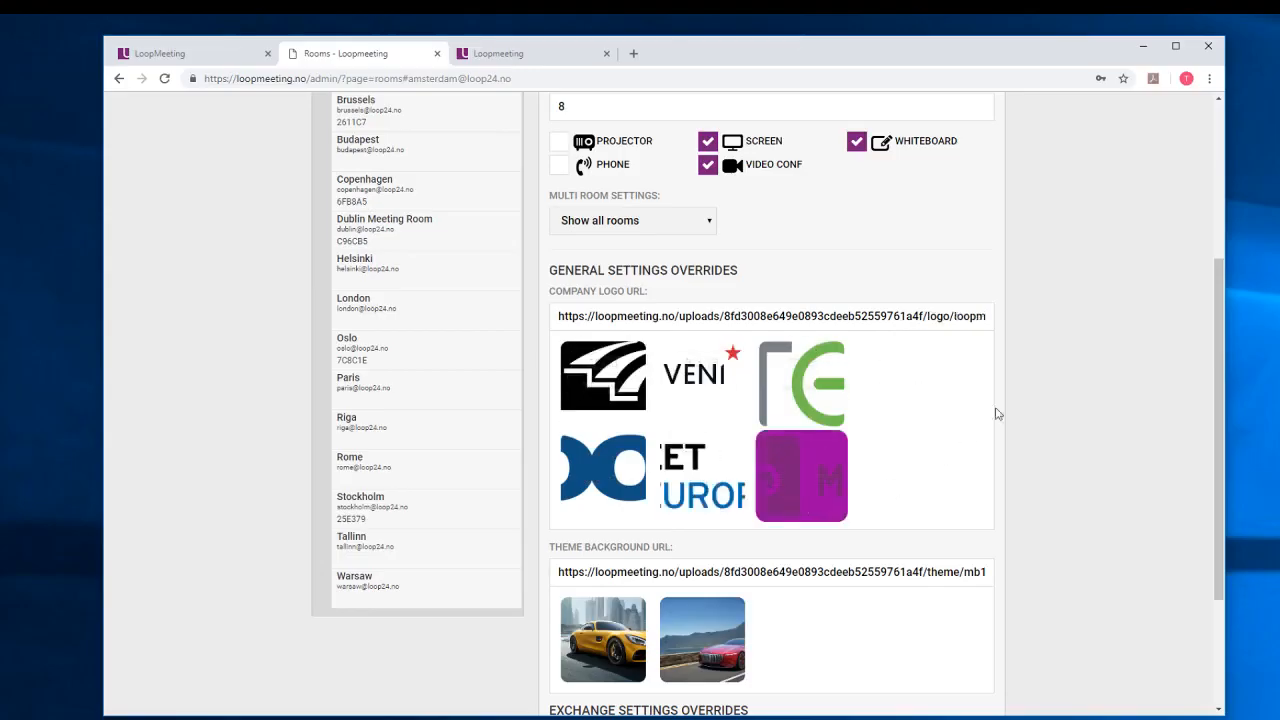
scroll(1080, 434, down, 1)
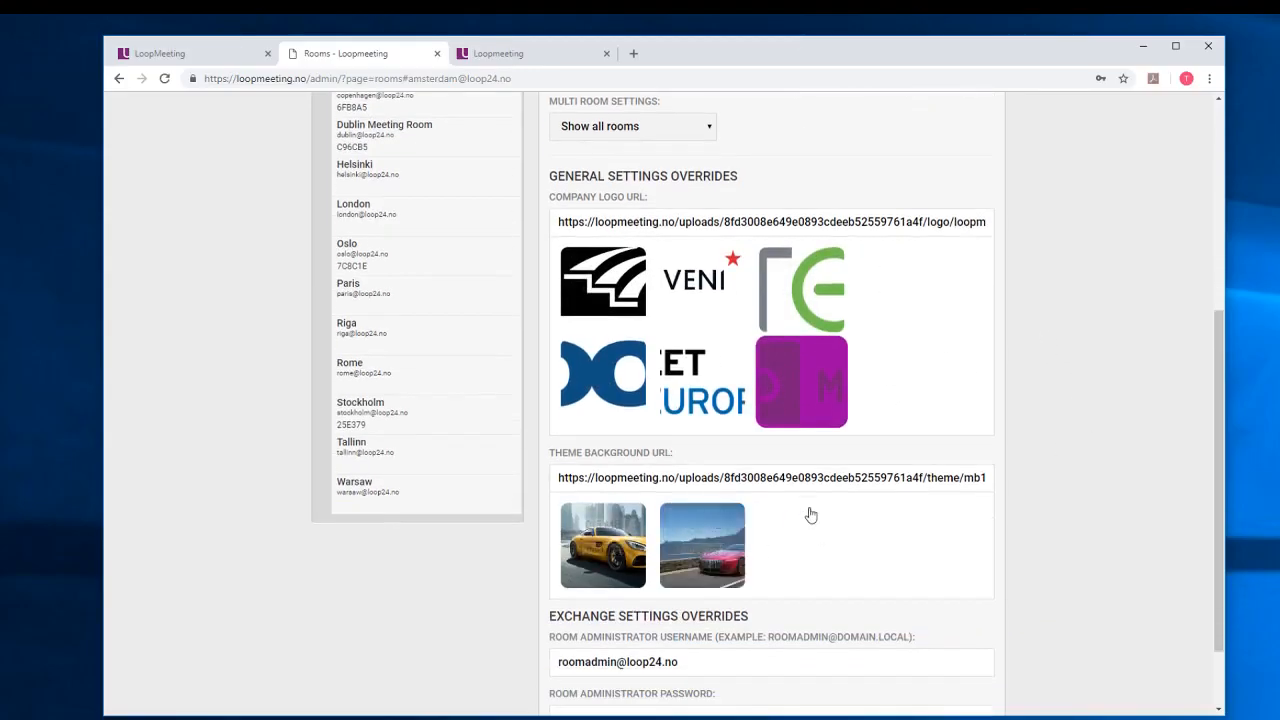
click(843, 480)
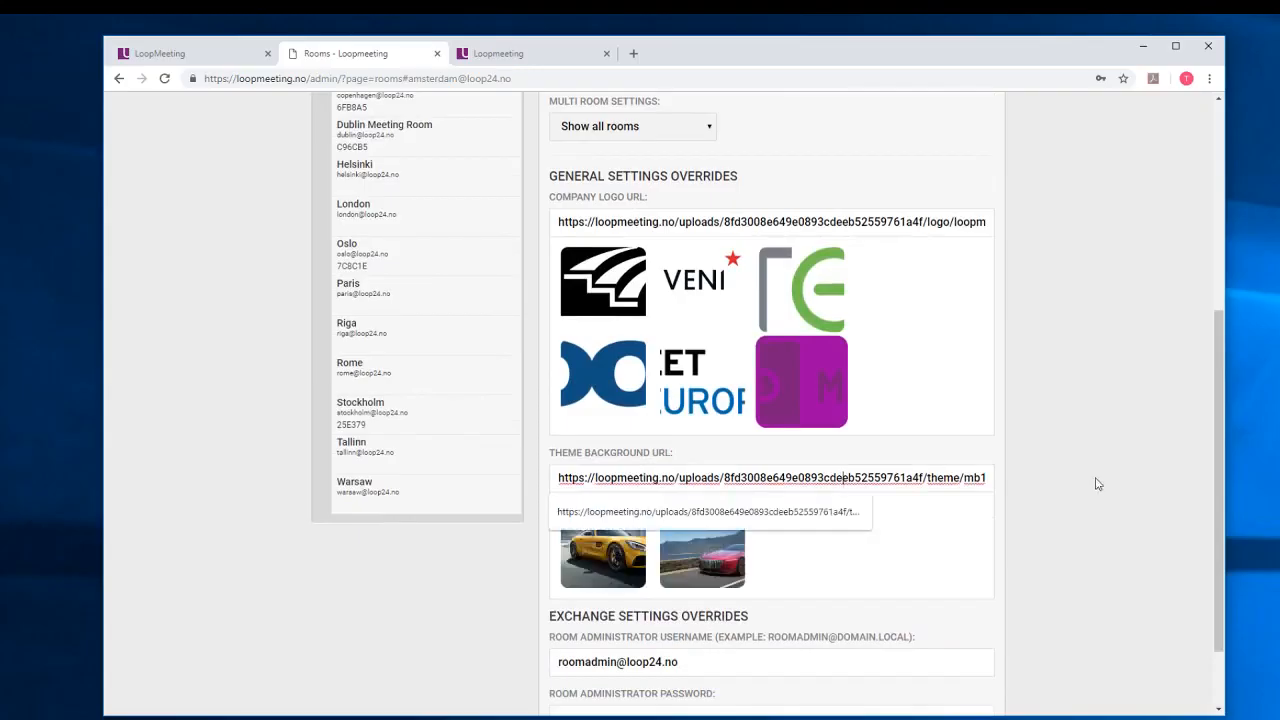
key(ctrl+a)
key(BackSpace)
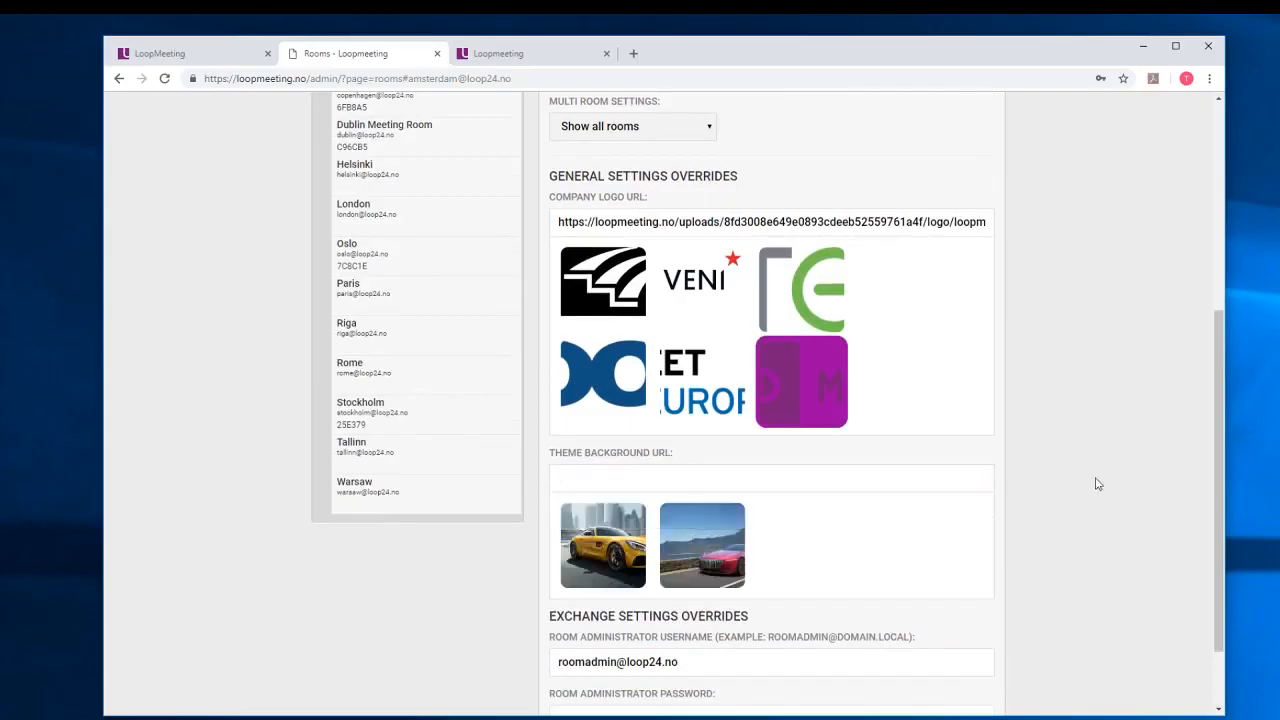
- Empty the room administrator username and password override fields
scroll(1094, 484, down, 1)
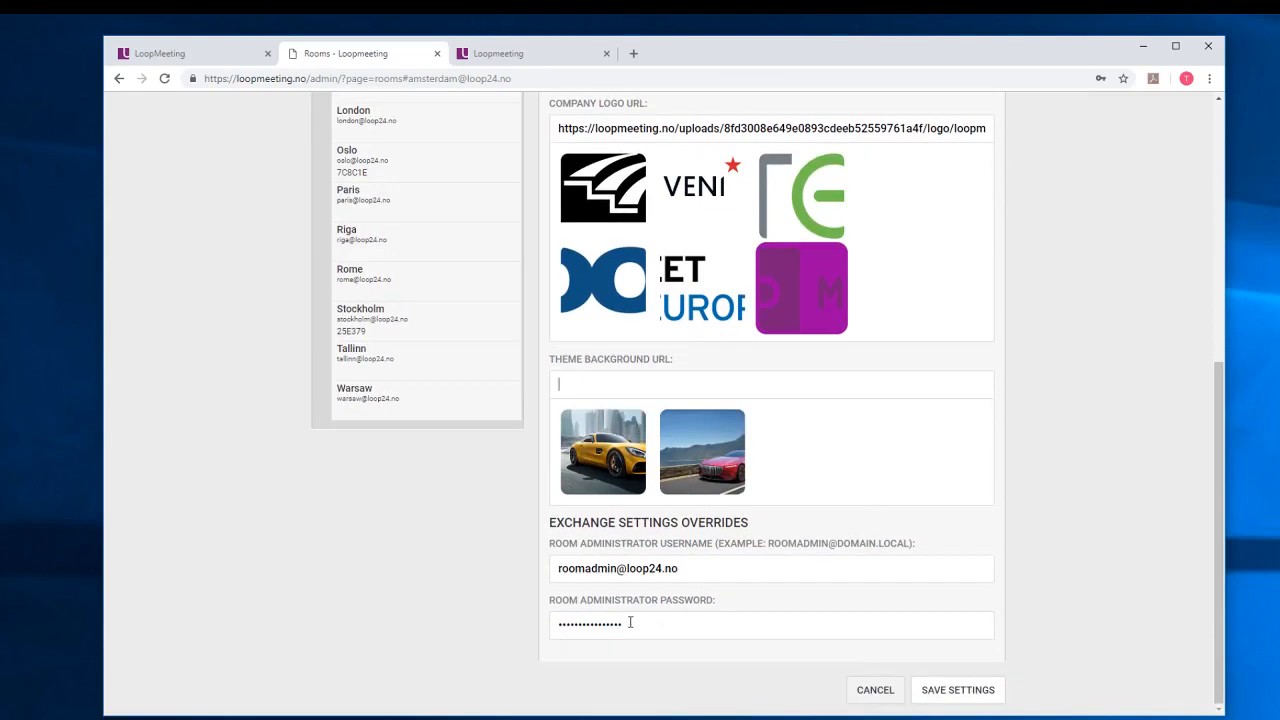
drag(630, 622, 506, 627)
key(BackSpace)
click(790, 570)
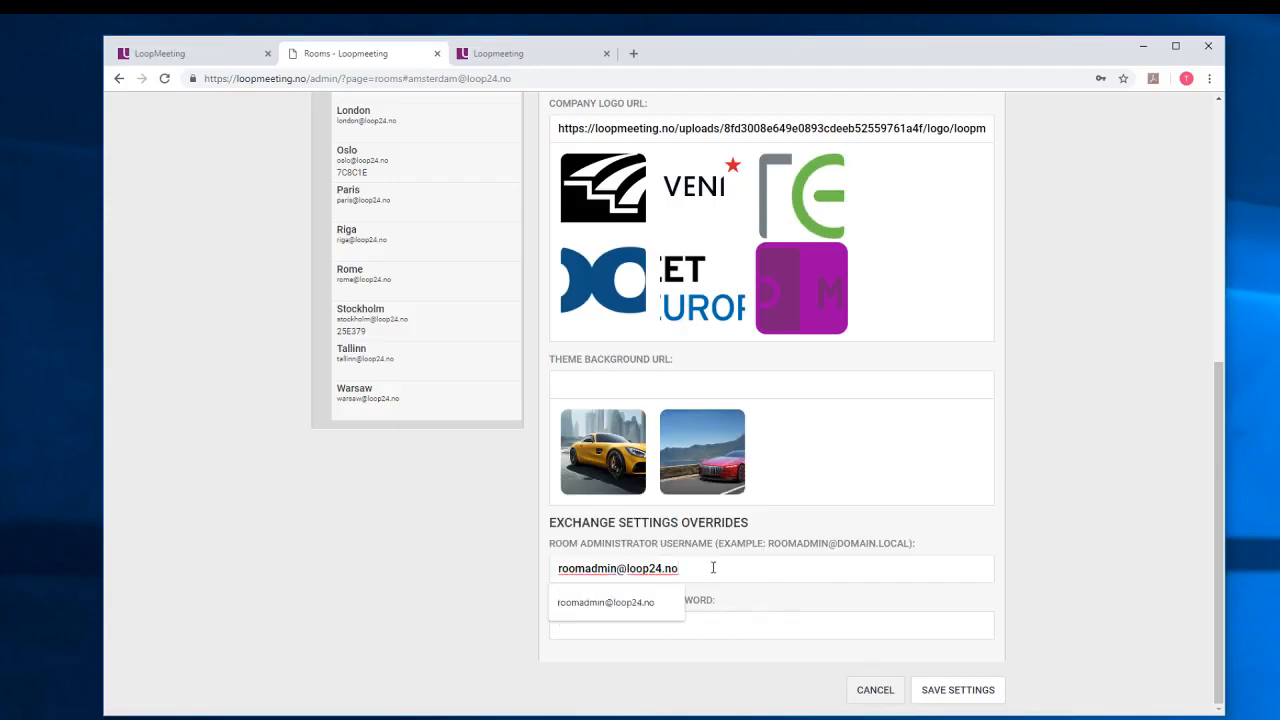
drag(713, 568, 480, 574)
key(BackSpace)
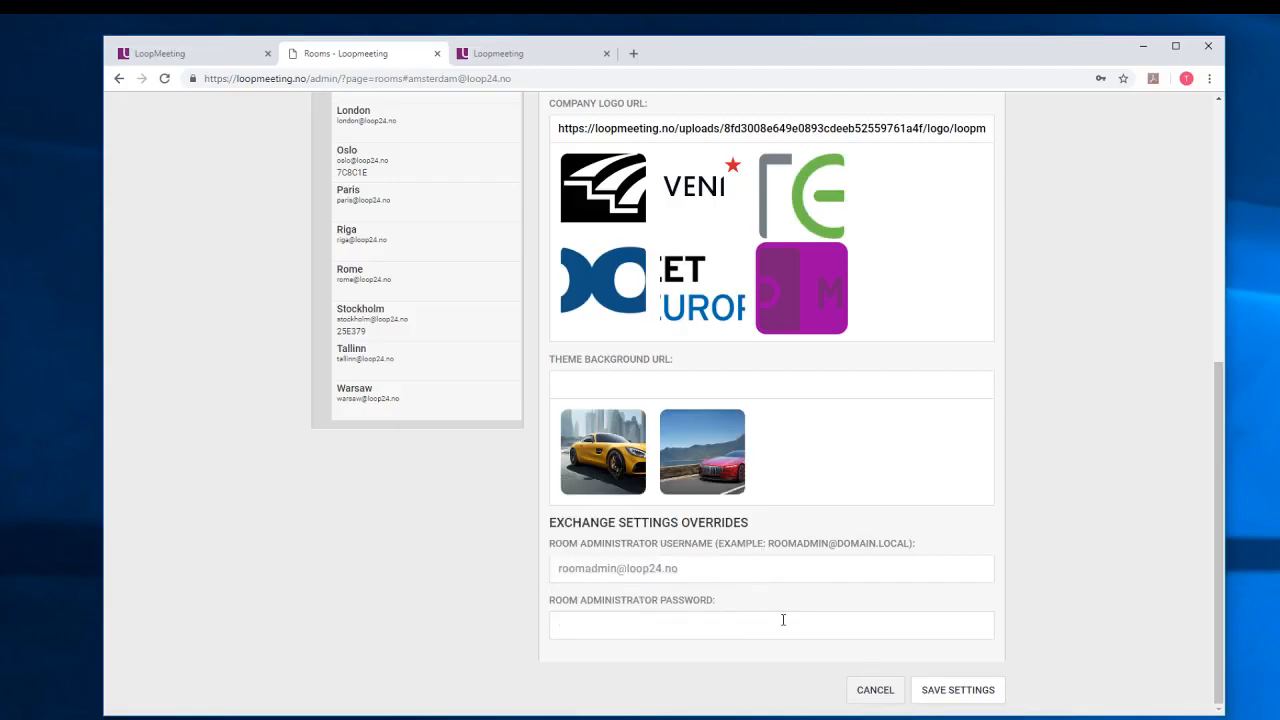
click(783, 620)
- Save Amsterdam's room settings, select its config code, and place the tablet emulator beside the browser
click(980, 690)
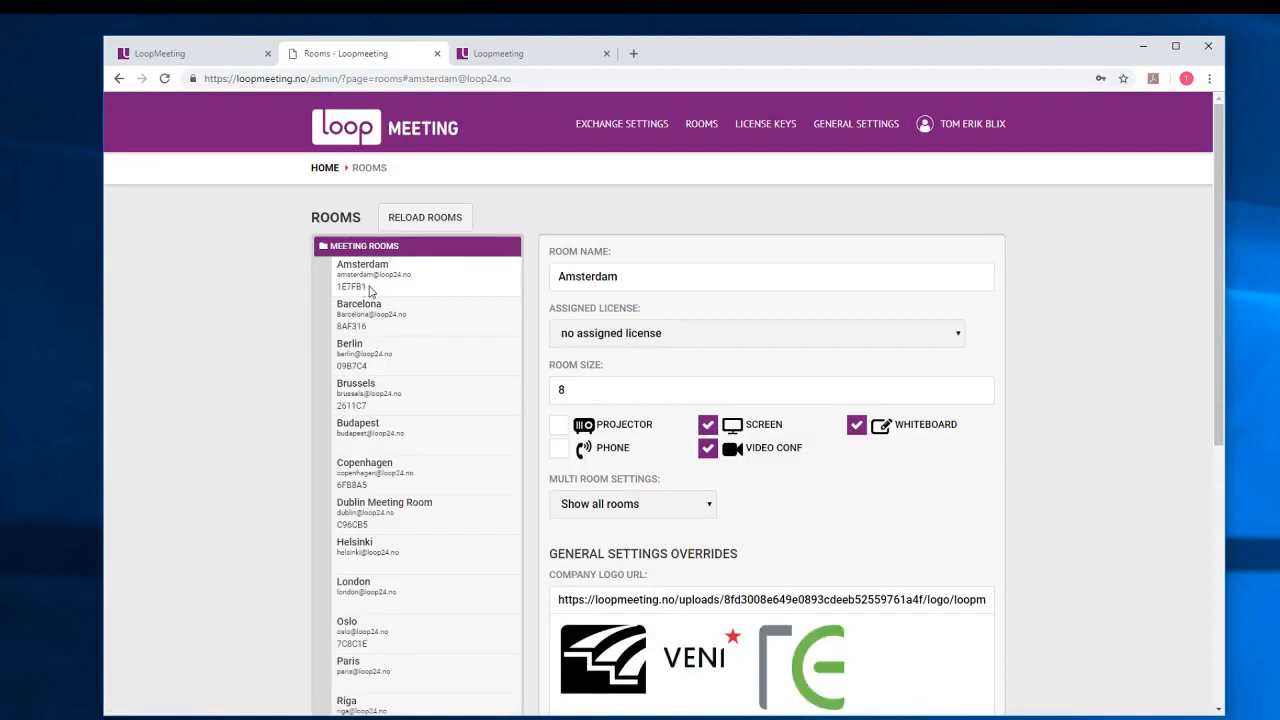
drag(359, 289, 339, 290)
drag(790, 61, 721, 133)
drag(812, 91, 1157, 118)
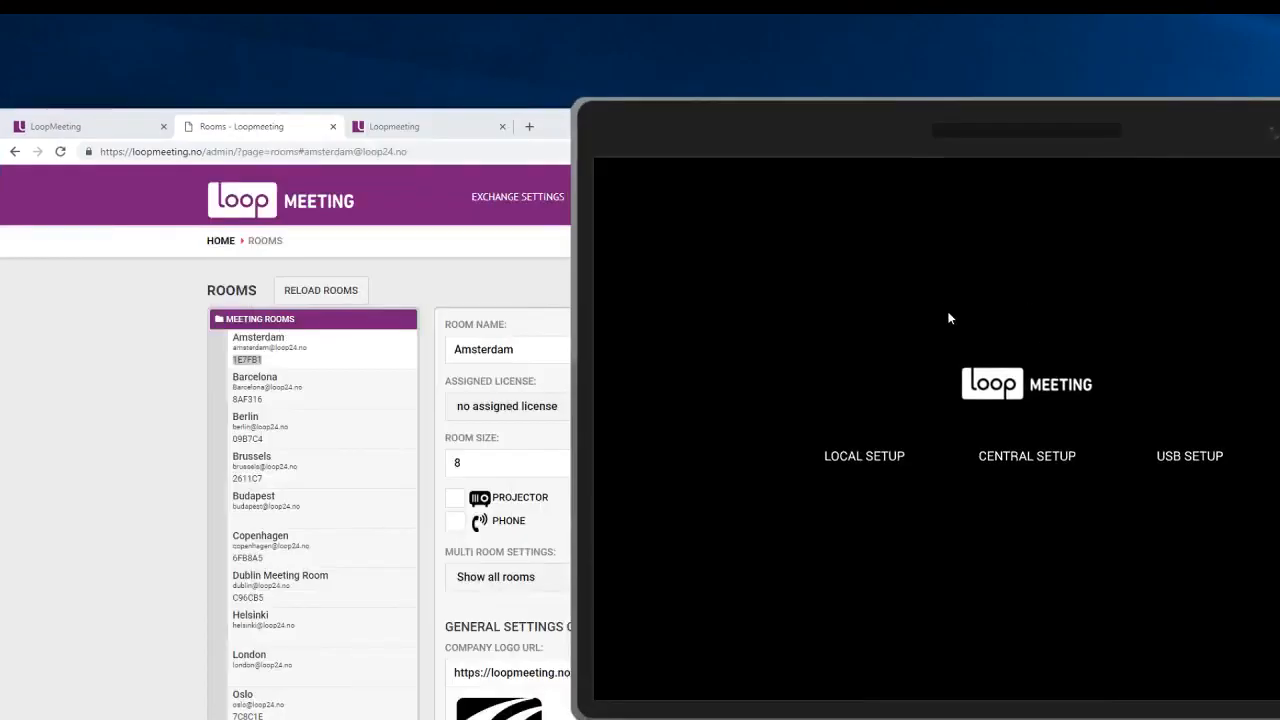
drag(920, 157, 780, 134)
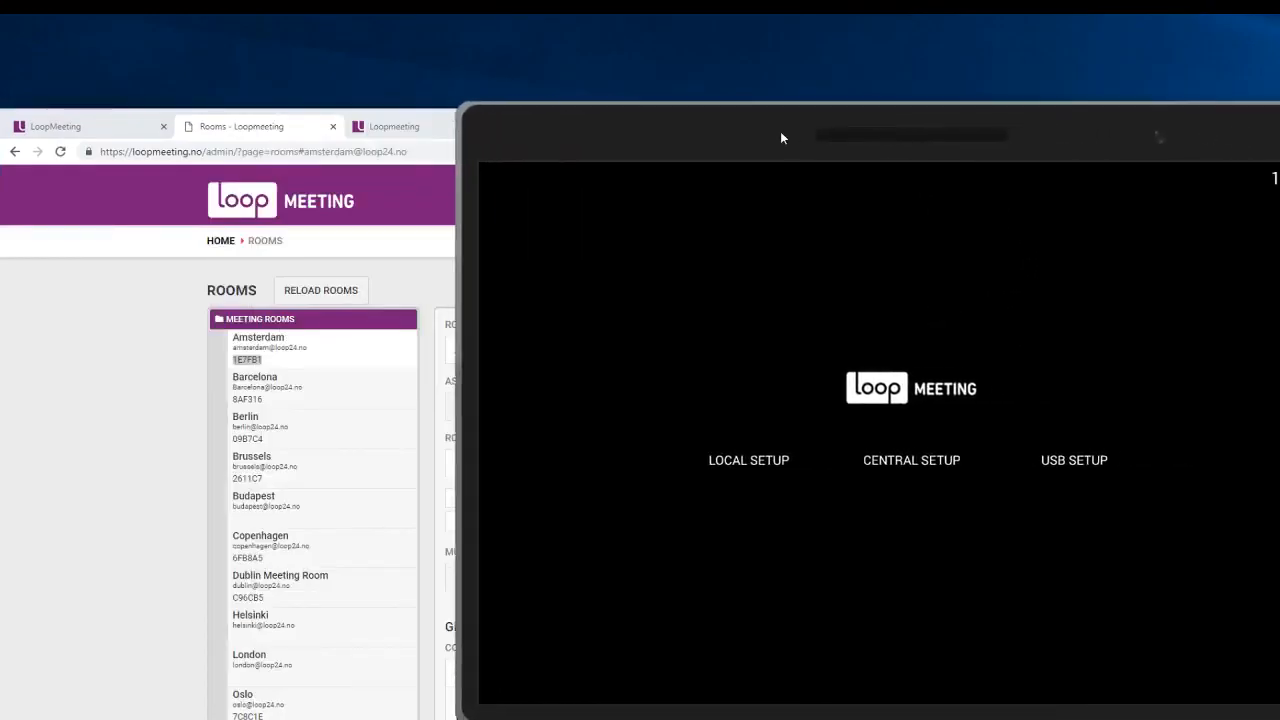
click(910, 460)
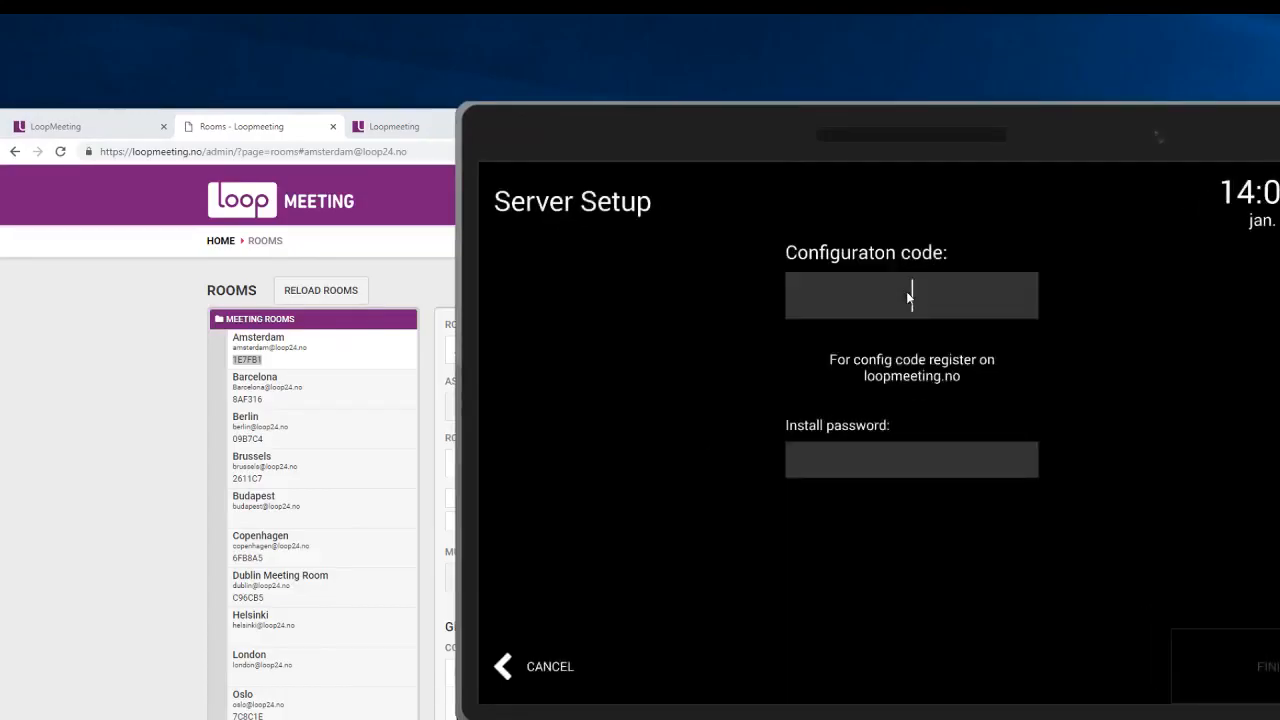
click(908, 297)
text(1E)
text(7FB1)
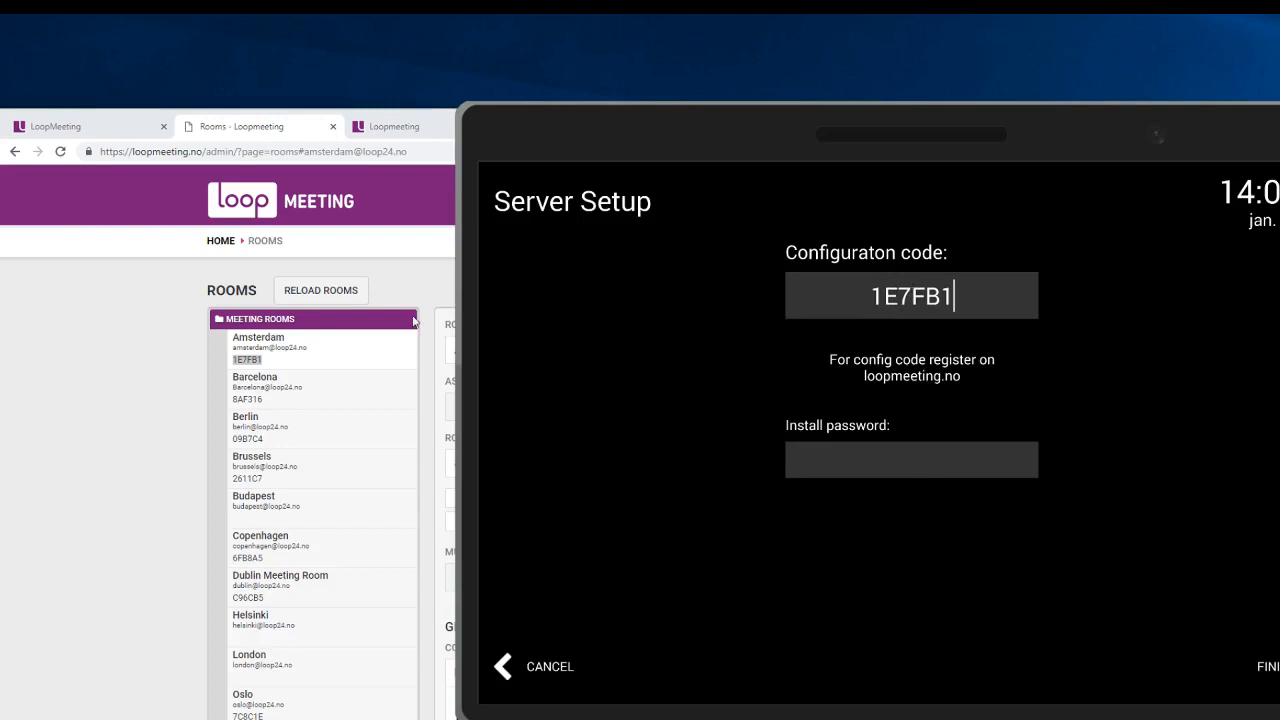
click(869, 473)
text(******1)
click(1270, 668)
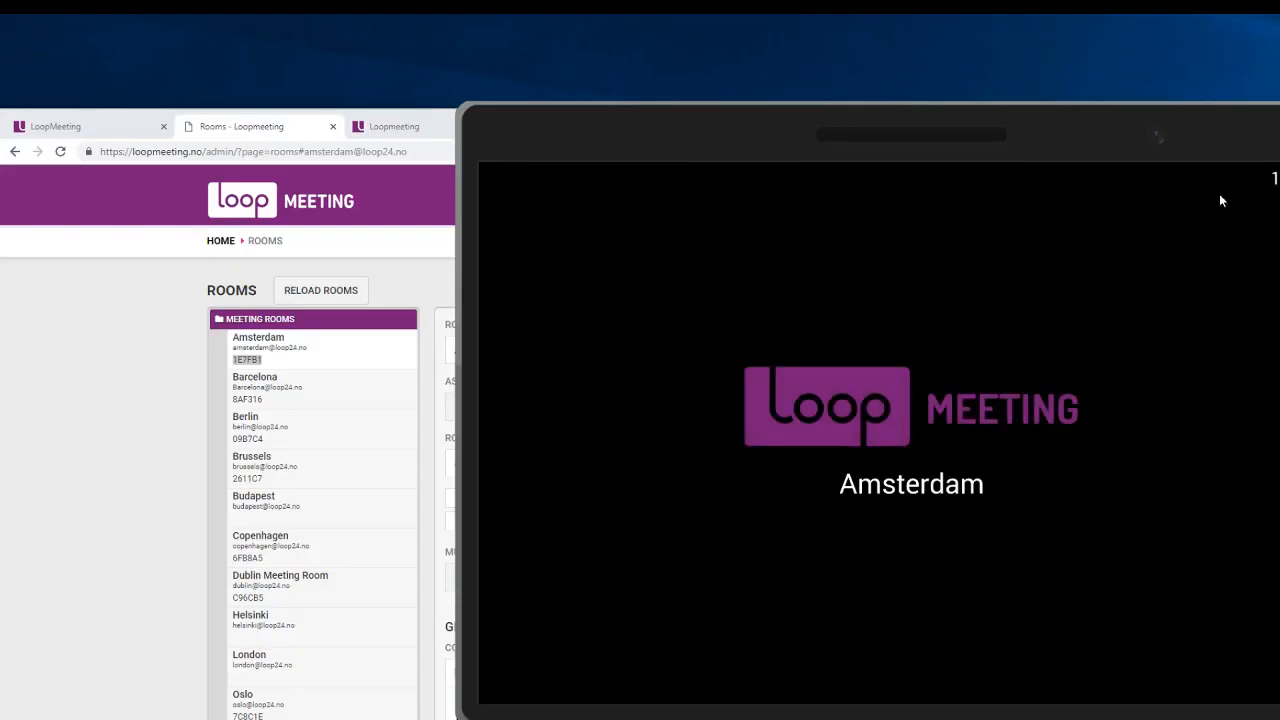
- Reposition the emulator and open Device Setup, showing Amsterdam, English language and room size 8
drag(1205, 128, 1000, 93)
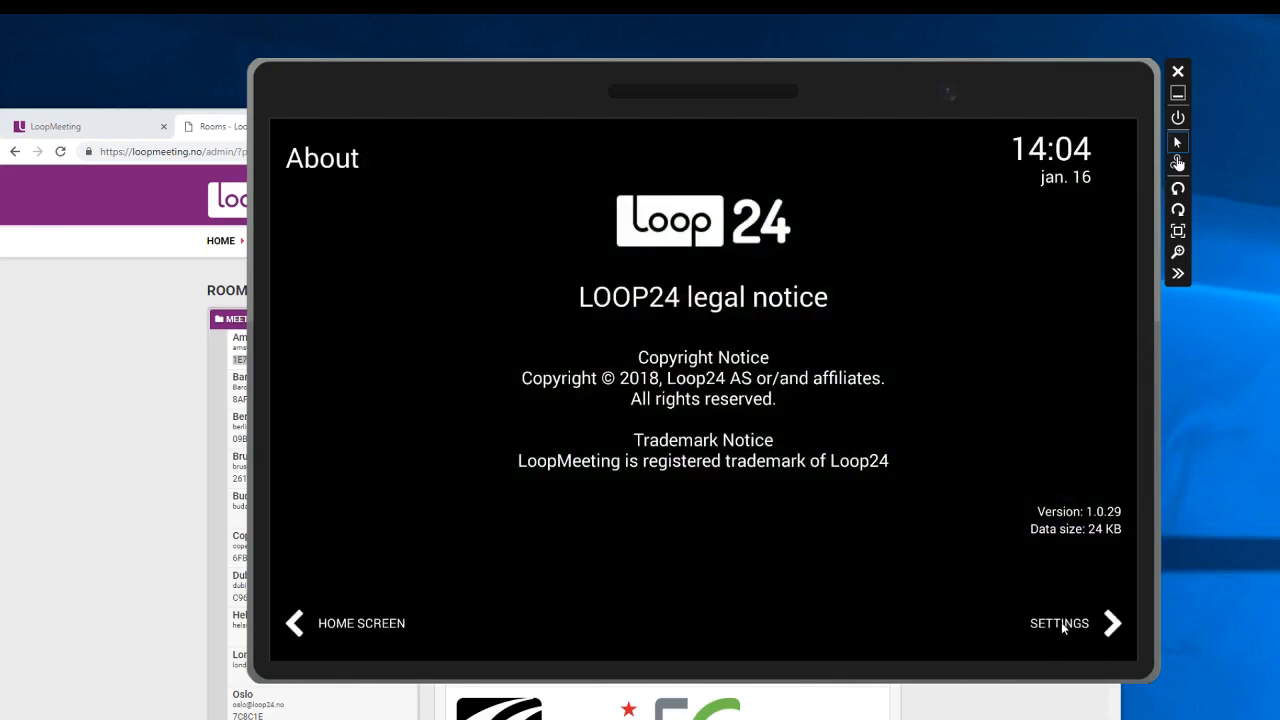
click(1068, 627)
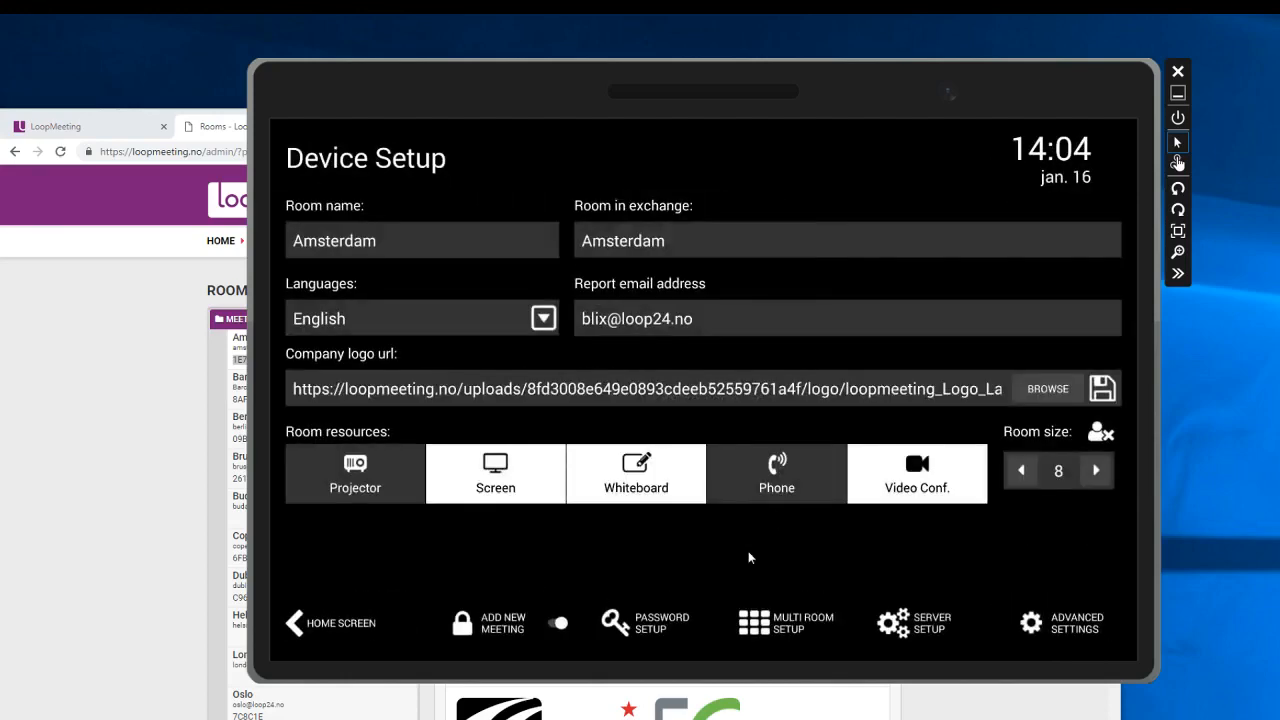
- Leave password setup unchanged and return to Amsterdam's home screen, free until 23:59
click(660, 627)
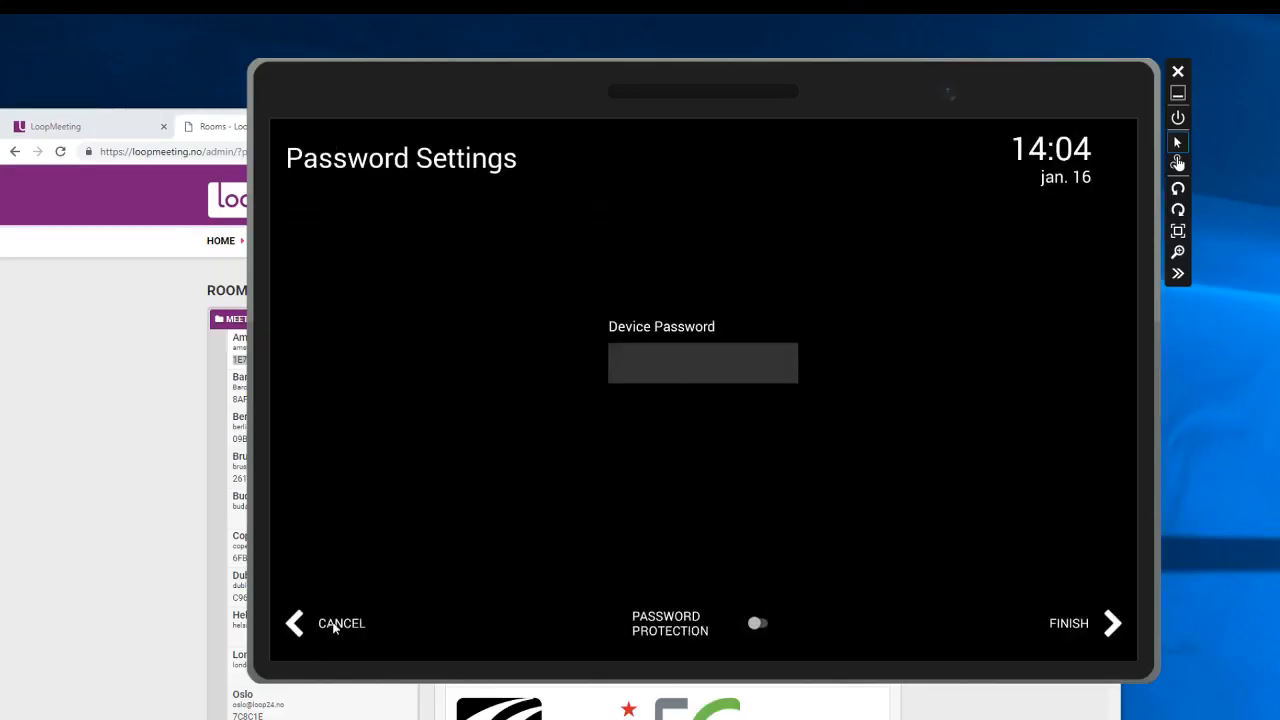
click(337, 625)
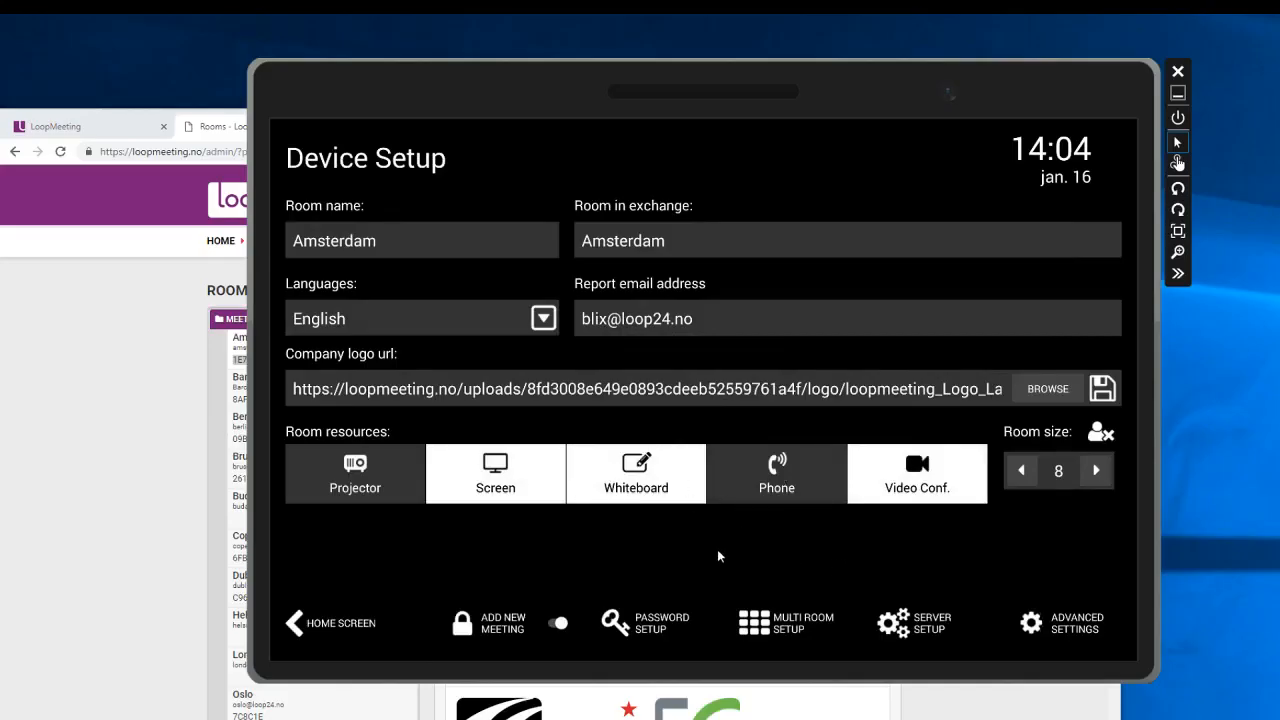
click(331, 628)
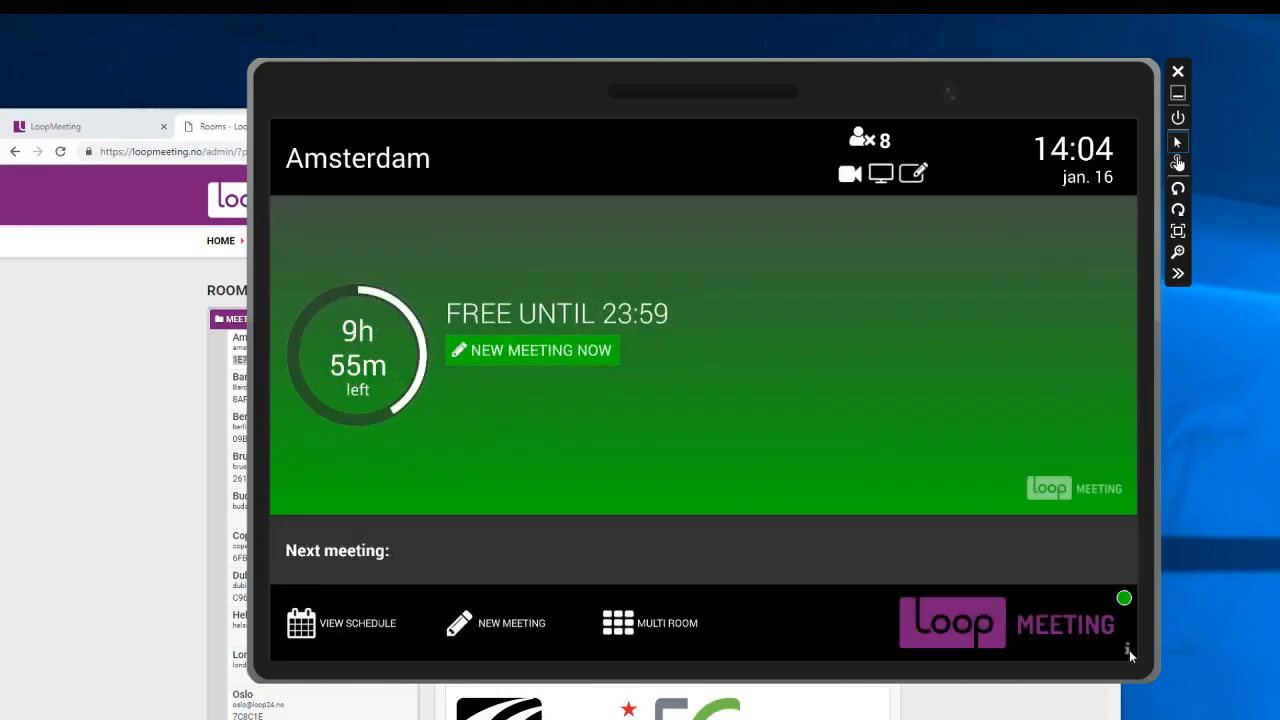
- Reopen the tablet's Server Setup screen, with Amsterdam's configuration code prefilled
click(64, 424)
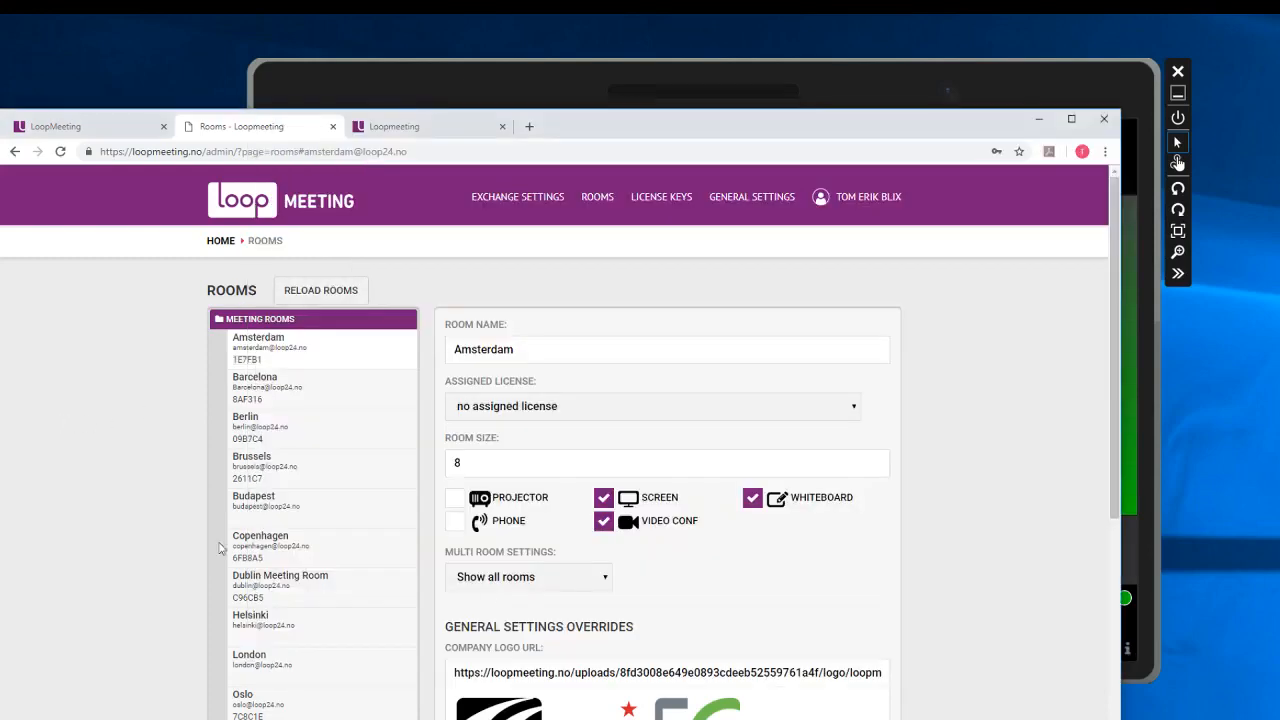
click(678, 72)
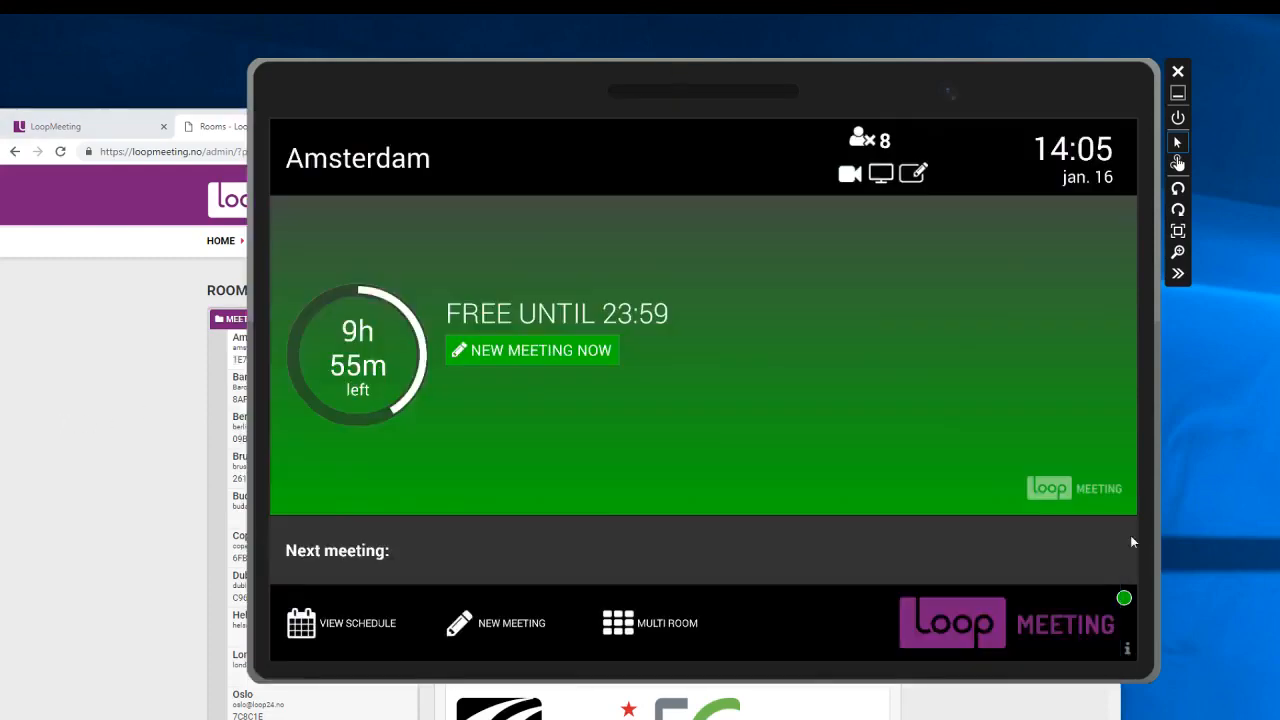
click(1128, 650)
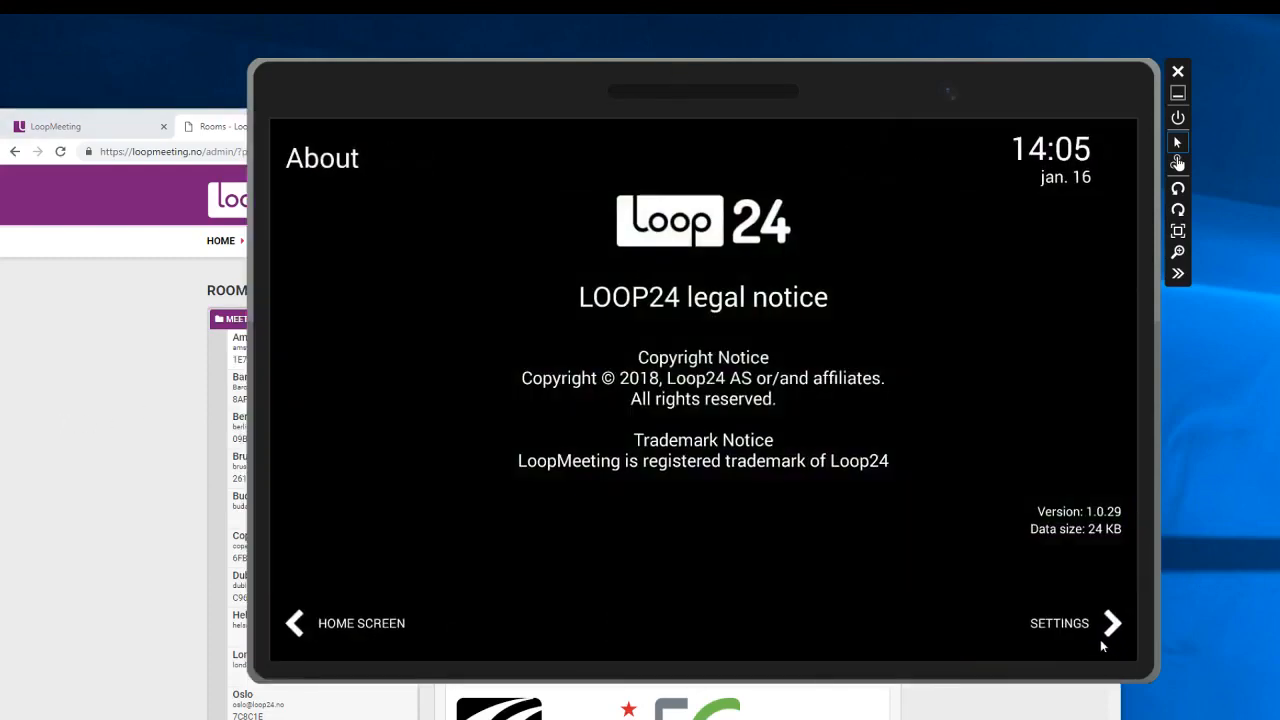
click(1077, 622)
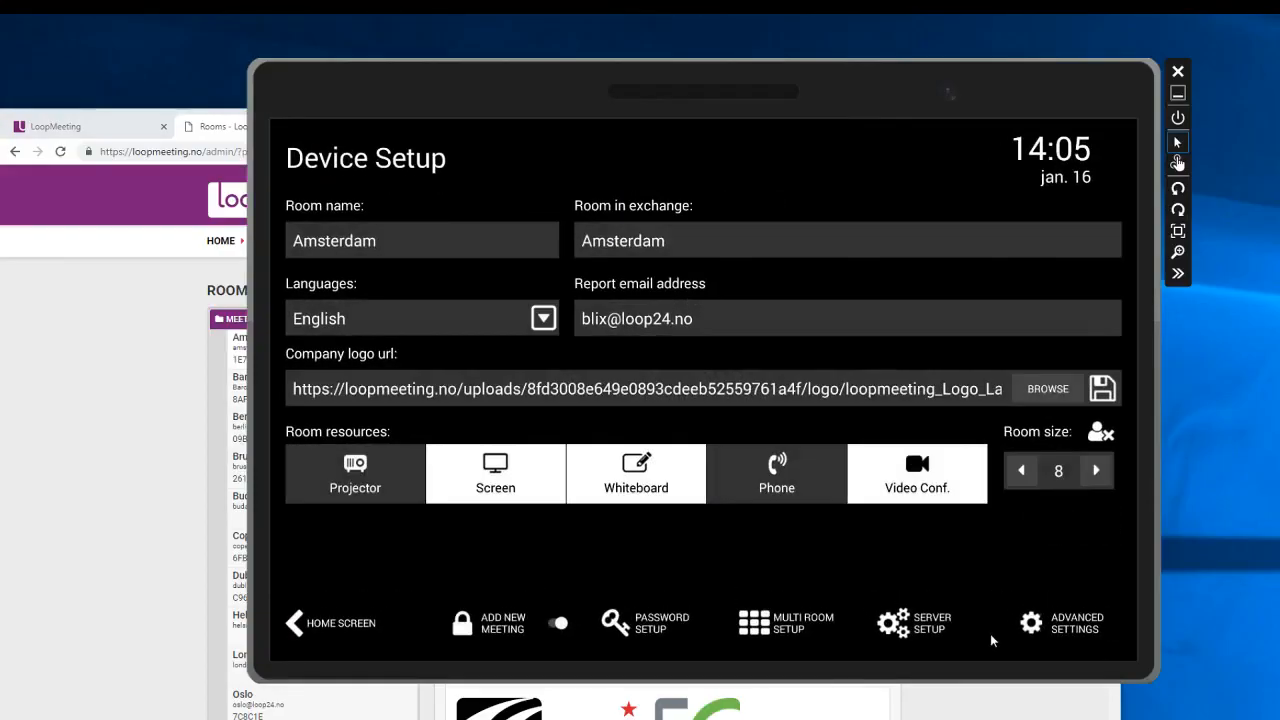
click(915, 622)
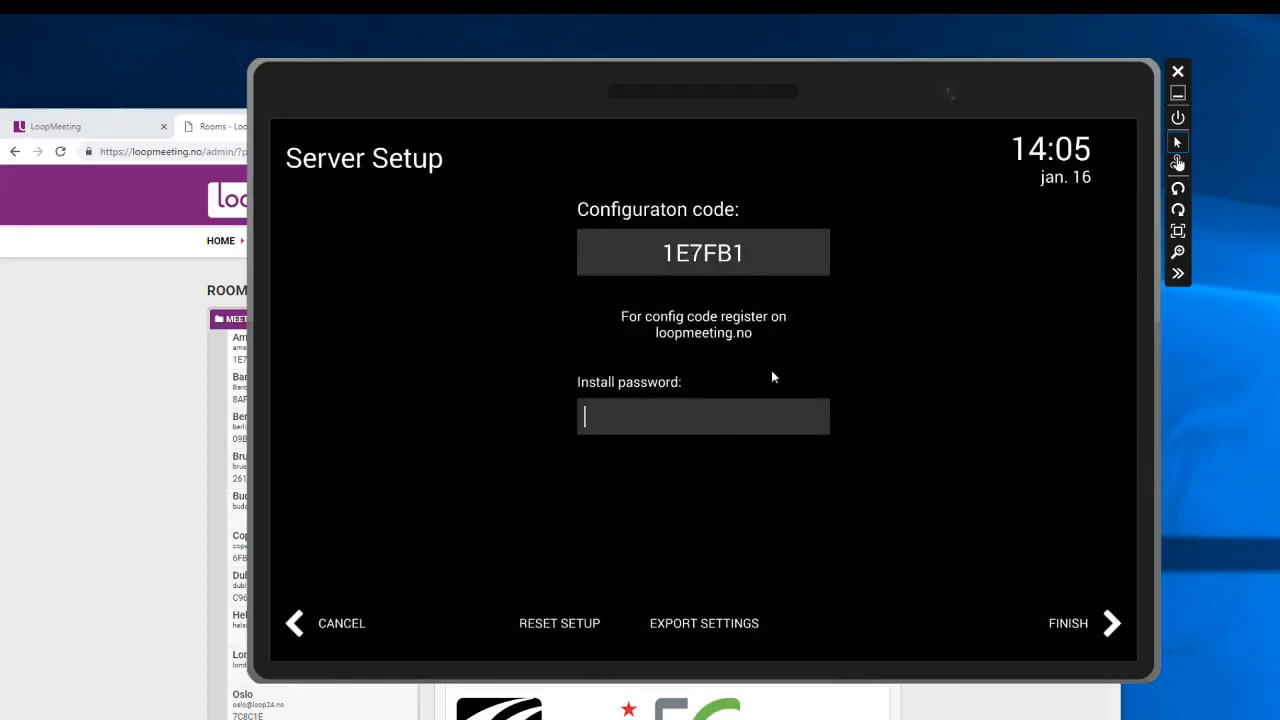
- Enter the install password and accept re-downloading Amsterdam's configuration from the server
text(install)
click(1066, 623)
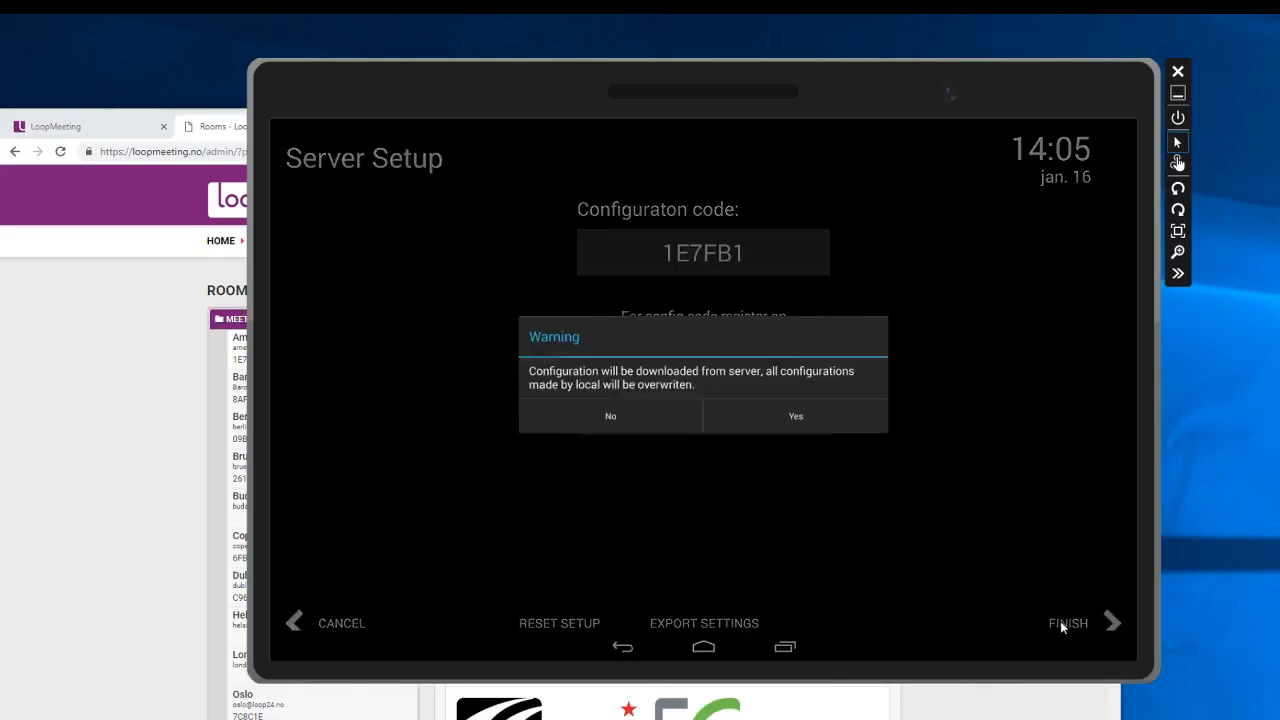
click(839, 421)
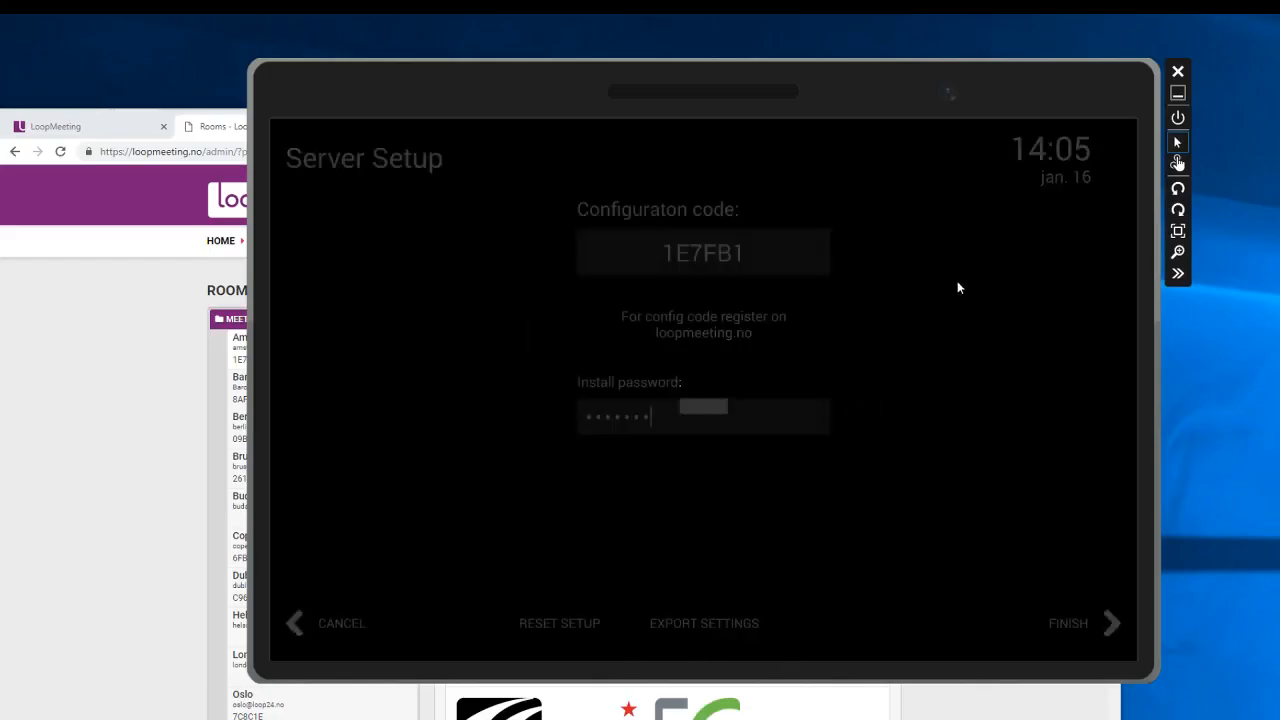